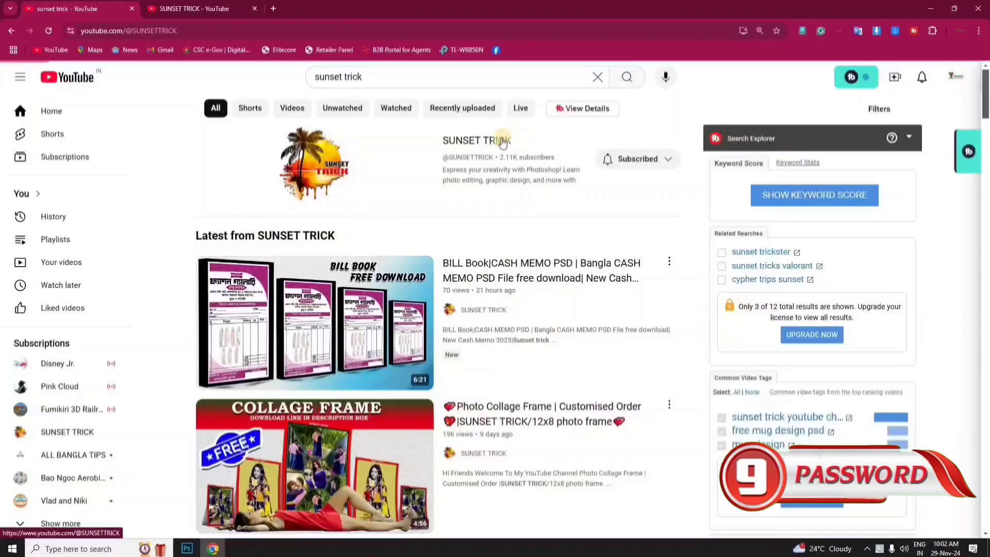
- Open the SUNSET TRICK channel's videos, open the 12x8 Photo Collage Frame video and pause playback
{"action": "left_click", "coordinate": [502, 140]}
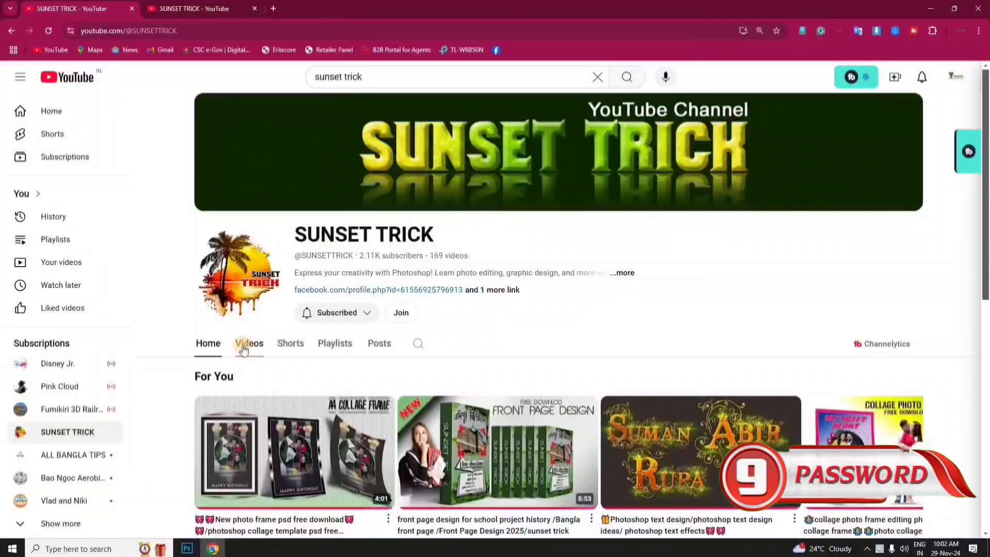
{"action": "left_click", "coordinate": [244, 344]}
{"action": "scroll", "coordinate": [296, 420], "scroll_direction": "down", "scroll_amount": 1}
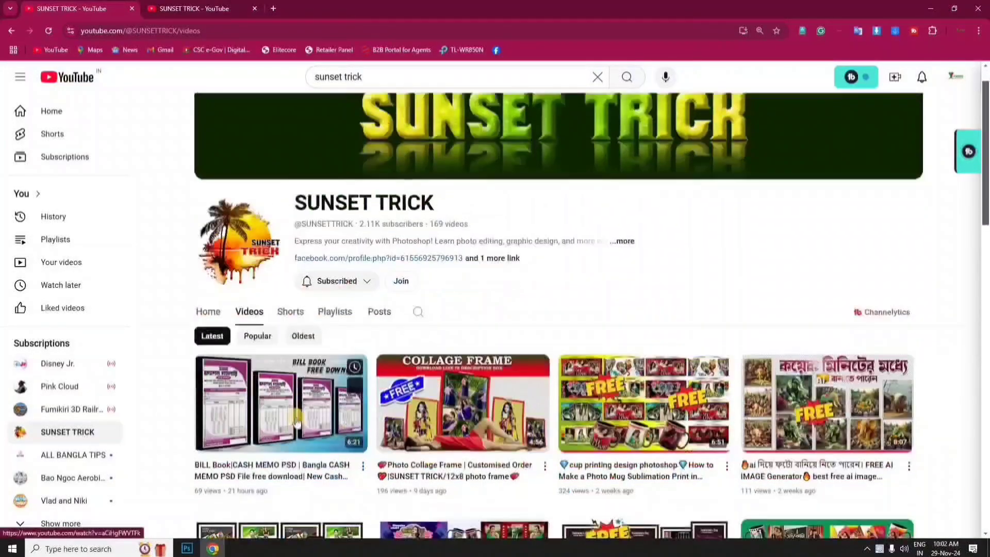
{"action": "scroll", "coordinate": [297, 421], "scroll_direction": "down", "scroll_amount": 1}
{"action": "left_click", "coordinate": [412, 369]}
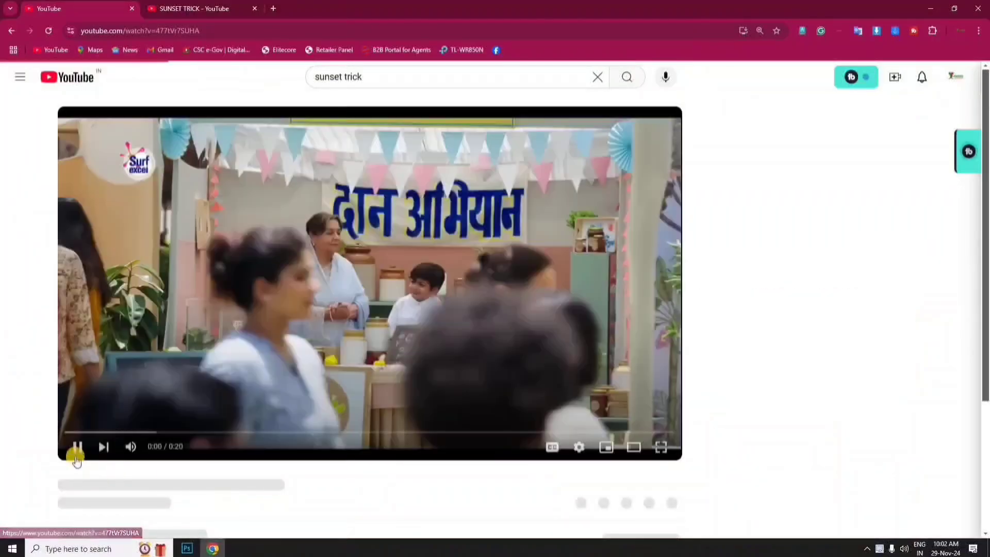
{"action": "left_click", "coordinate": [78, 449]}
- Expand the video's description and open the Google Drive download link at its end
{"action": "scroll", "coordinate": [168, 423], "scroll_direction": "down", "scroll_amount": 2}
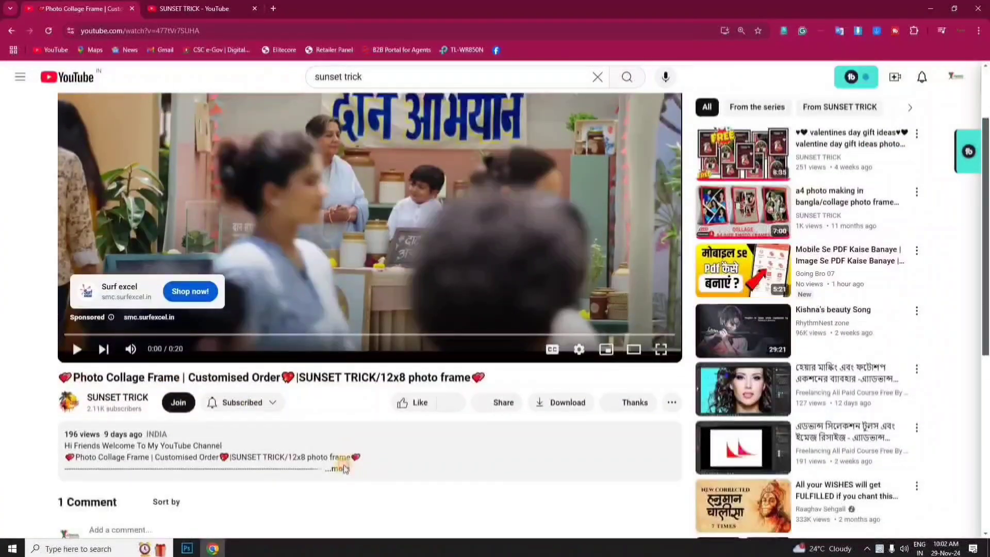
{"action": "left_click", "coordinate": [338, 468]}
{"action": "scroll", "coordinate": [363, 423], "scroll_direction": "down", "scroll_amount": 5}
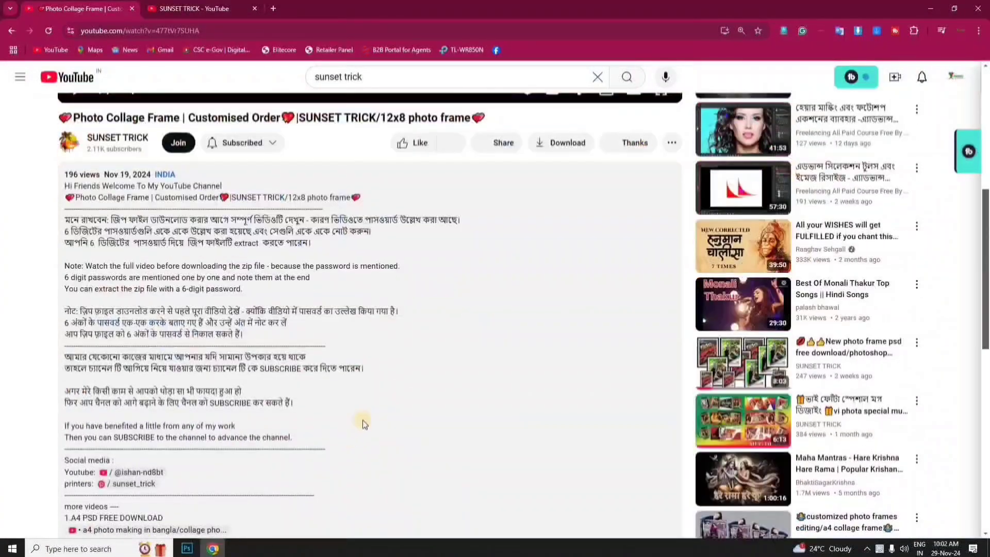
{"action": "scroll", "coordinate": [363, 420], "scroll_direction": "down", "scroll_amount": 6}
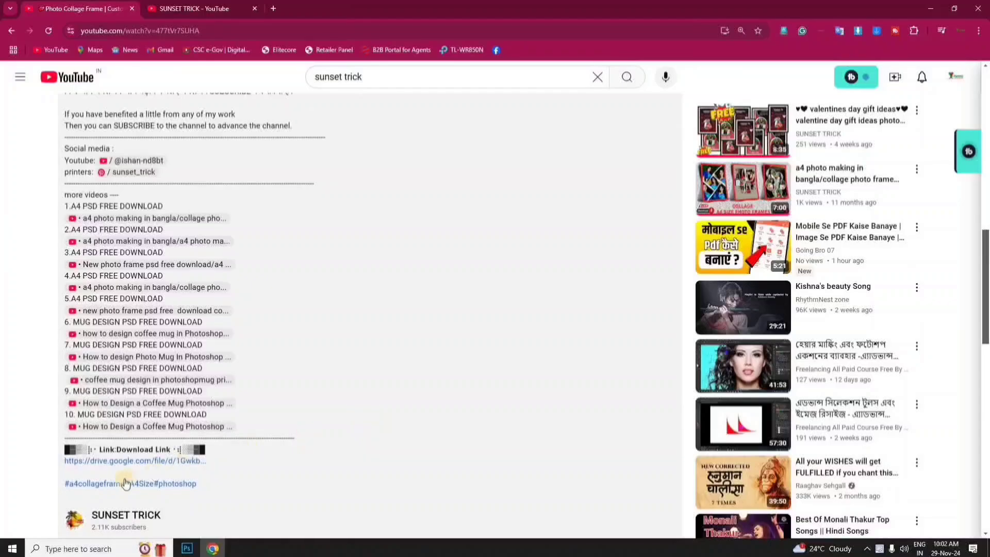
{"action": "left_click", "coordinate": [118, 469]}
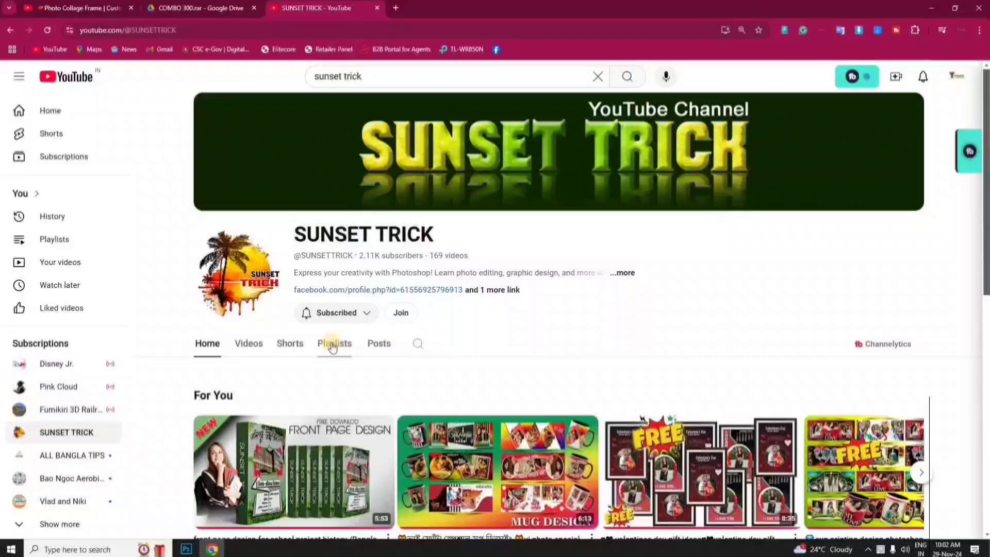
- Show the channel's playlists, view the full FONT PAGE playlist and return to the playlists
{"action": "left_click", "coordinate": [332, 346]}
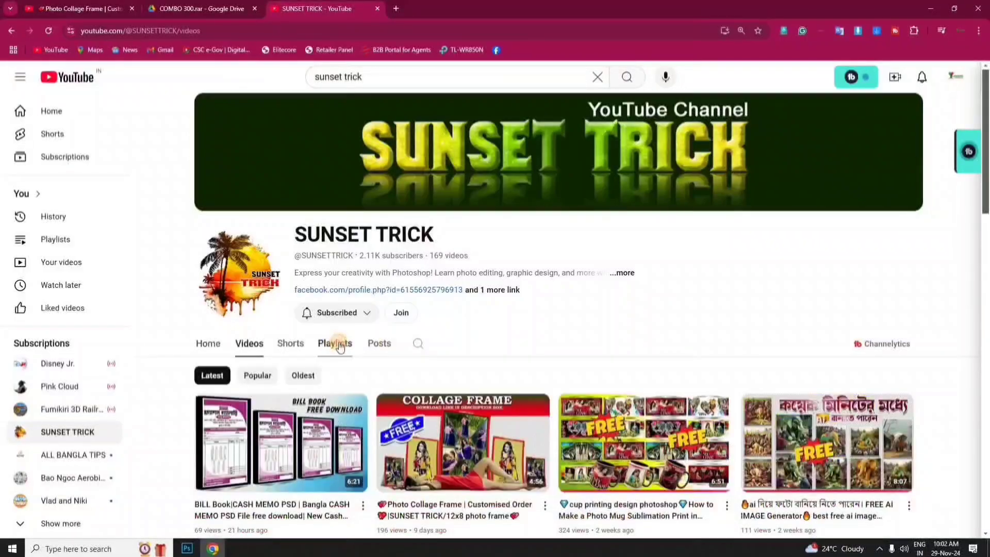
{"action": "scroll", "coordinate": [539, 371], "scroll_direction": "down", "scroll_amount": 4}
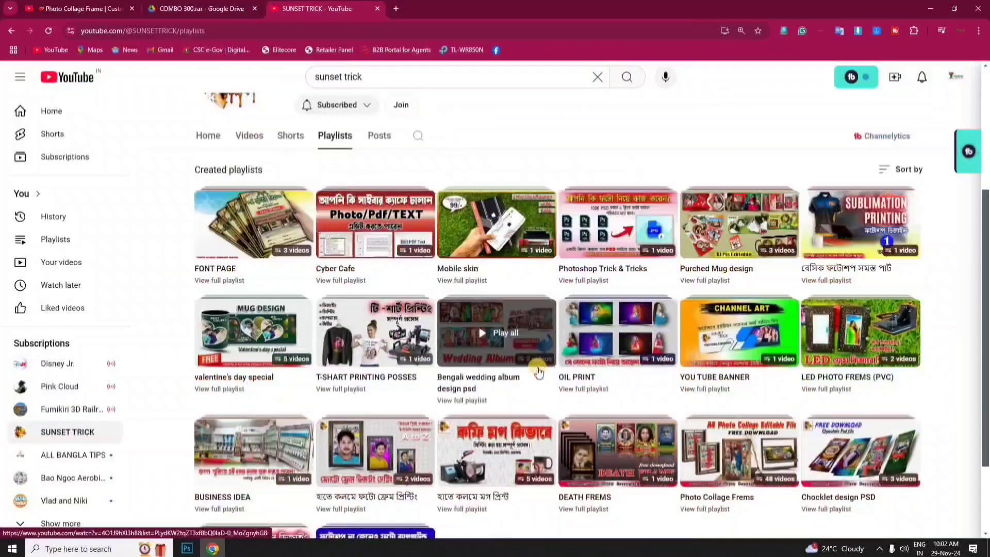
{"action": "left_click", "coordinate": [228, 280]}
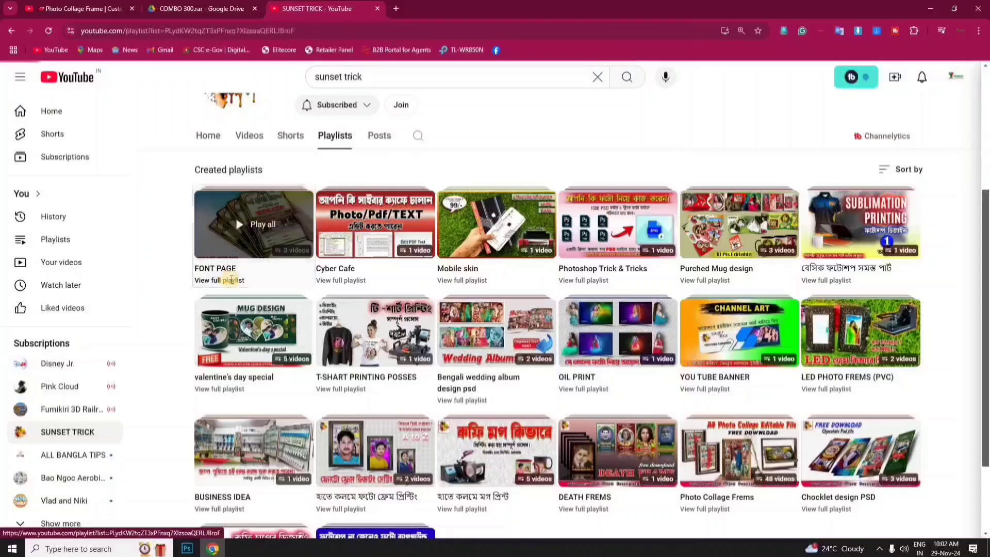
{"action": "left_click", "coordinate": [12, 30]}
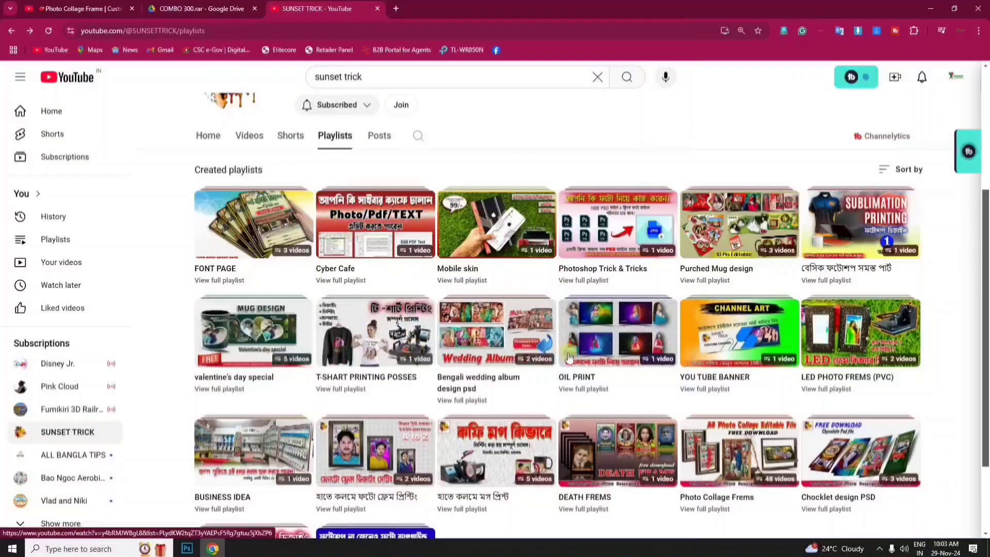
- View the full photo frame printing playlist beside BUSINESS IDEA, and return to the channel's playlists
{"action": "scroll", "coordinate": [643, 348], "scroll_direction": "down", "scroll_amount": 2}
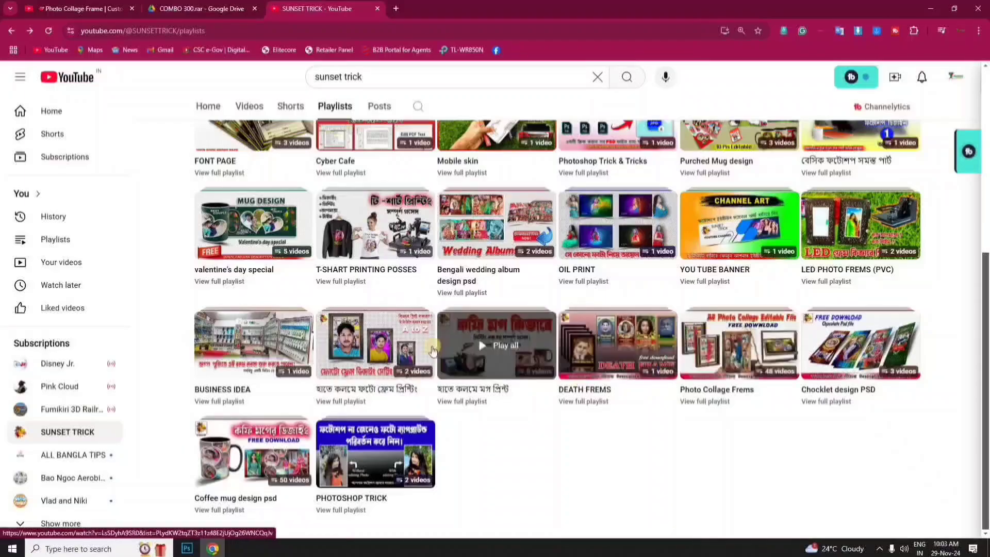
{"action": "left_click", "coordinate": [344, 401]}
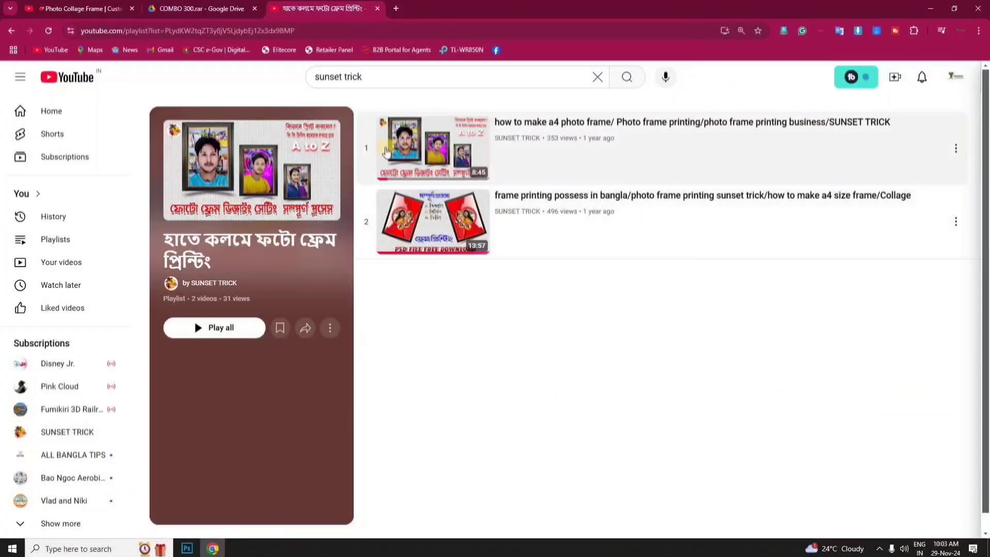
{"action": "left_click", "coordinate": [11, 30]}
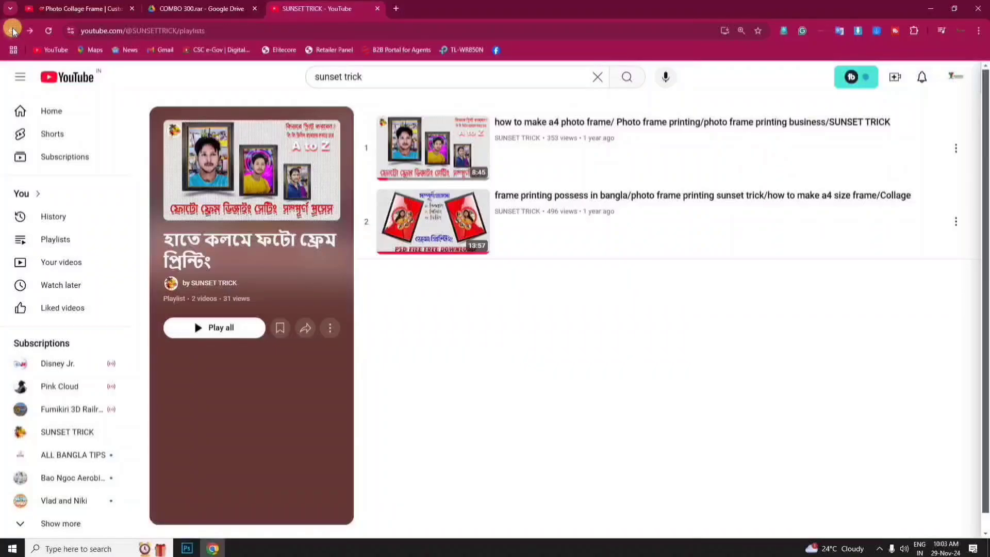
- Look through the videos in the Coffee mug design psd playlist and return to the channel's playlists
{"action": "scroll", "coordinate": [508, 341], "scroll_direction": "up", "scroll_amount": 1}
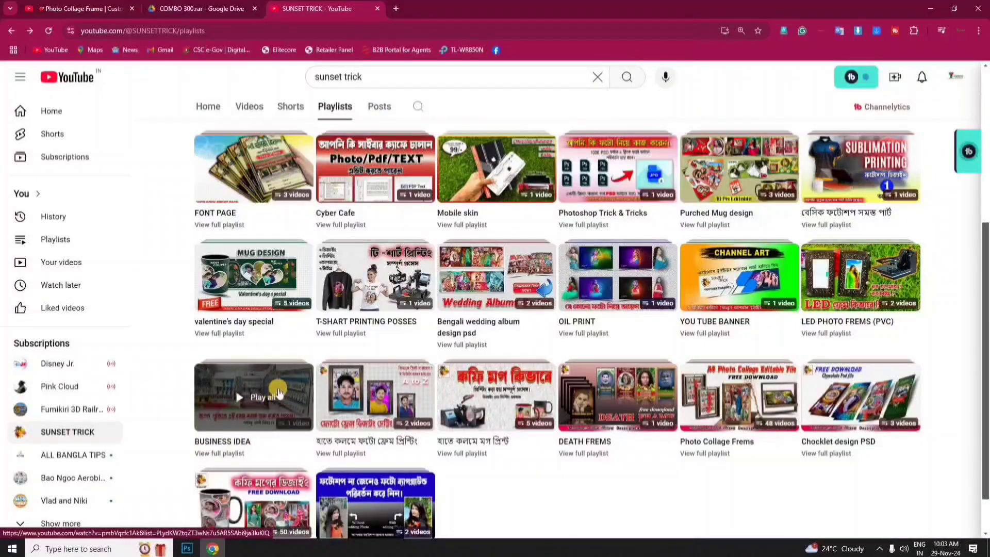
{"action": "scroll", "coordinate": [294, 453], "scroll_direction": "down", "scroll_amount": 1}
{"action": "scroll", "coordinate": [302, 465], "scroll_direction": "up", "scroll_amount": 2}
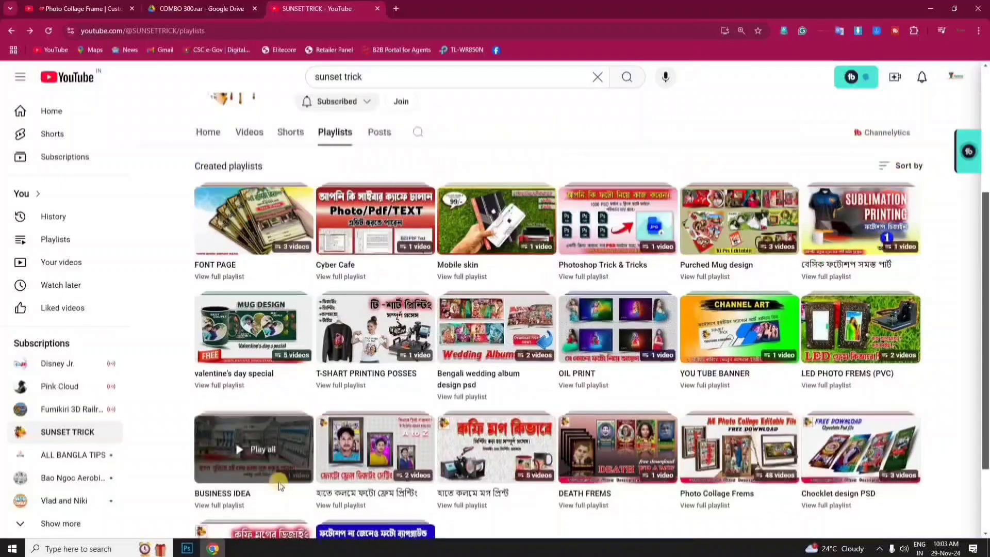
{"action": "scroll", "coordinate": [278, 485], "scroll_direction": "down", "scroll_amount": 2}
{"action": "left_click", "coordinate": [236, 510]}
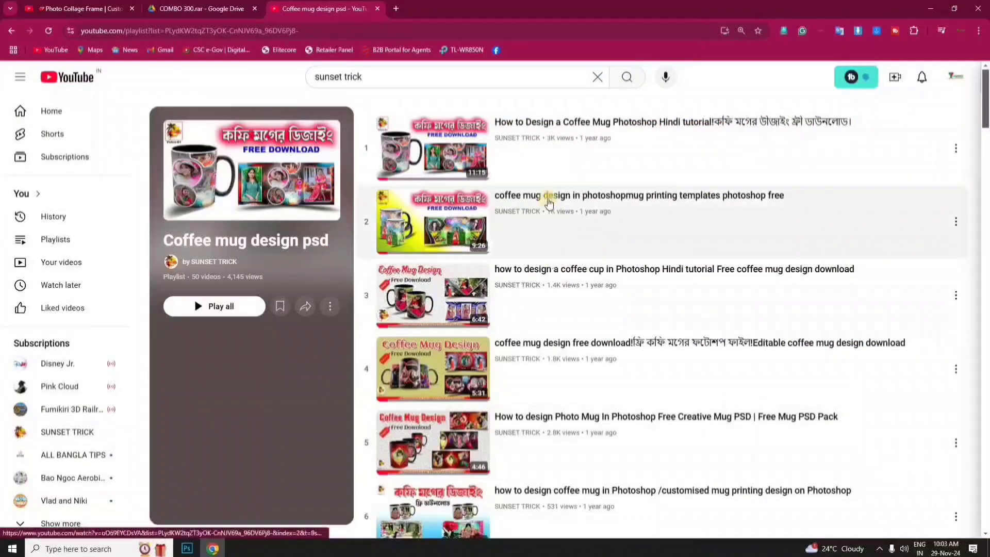
{"action": "scroll", "coordinate": [549, 203], "scroll_direction": "down", "scroll_amount": 3}
{"action": "scroll", "coordinate": [549, 204], "scroll_direction": "down", "scroll_amount": 15}
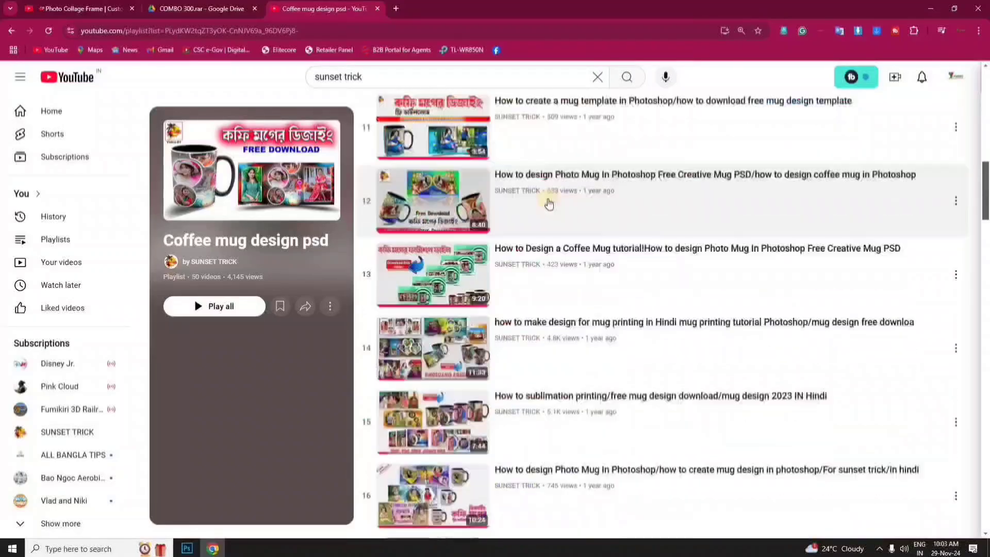
{"action": "scroll", "coordinate": [549, 204], "scroll_direction": "down", "scroll_amount": 10}
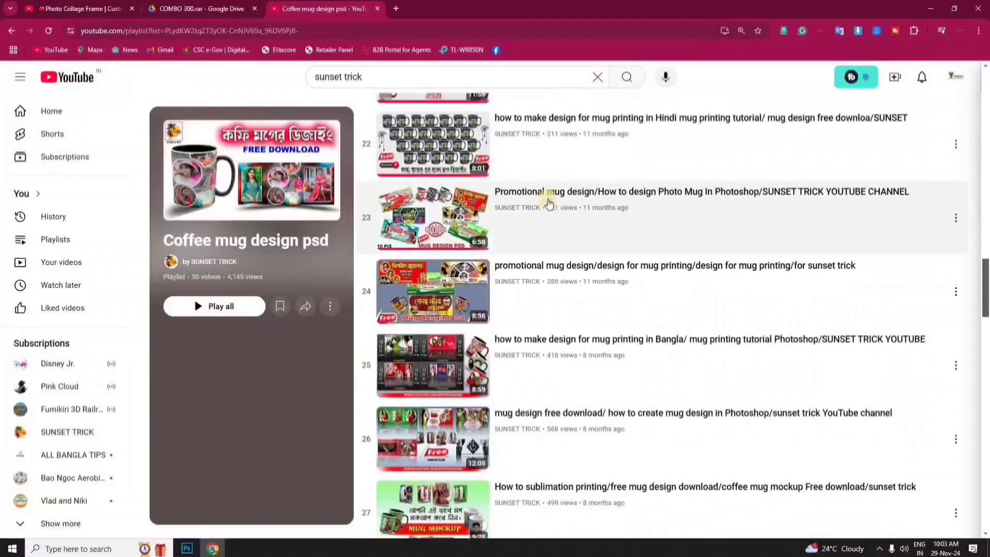
{"action": "scroll", "coordinate": [549, 204], "scroll_direction": "down", "scroll_amount": 17}
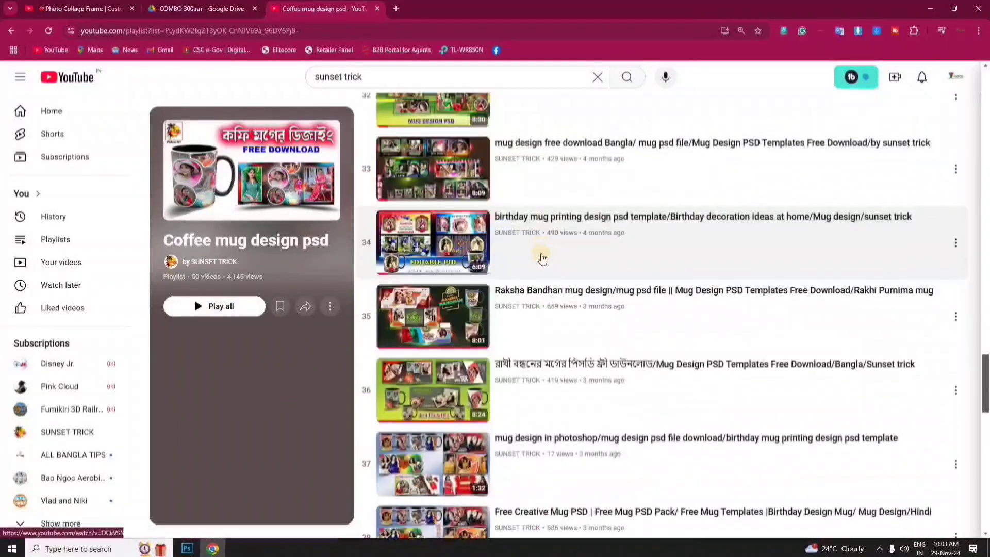
{"action": "left_click", "coordinate": [11, 30]}
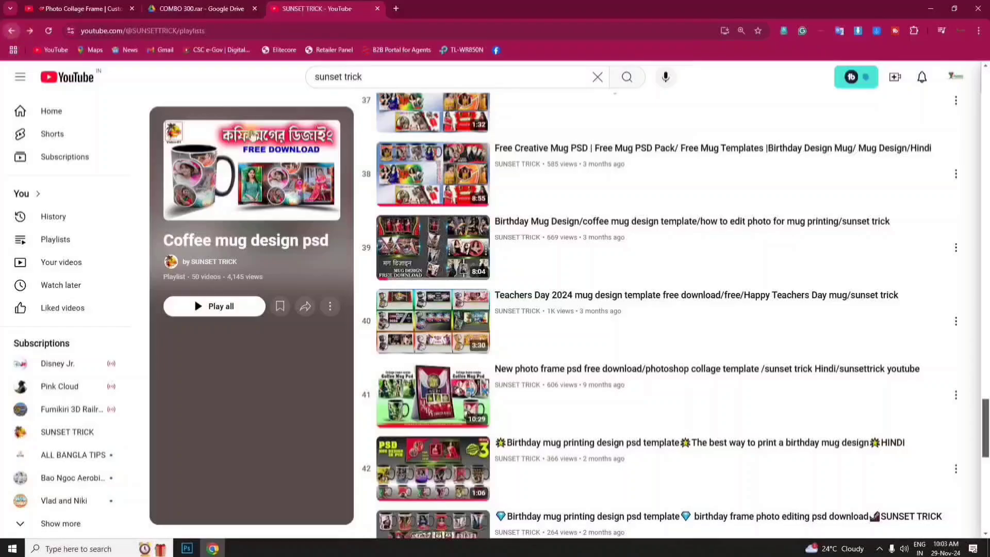
- Open the full Photo Collage Frems playlist and look through its videos
{"action": "left_click", "coordinate": [719, 402]}
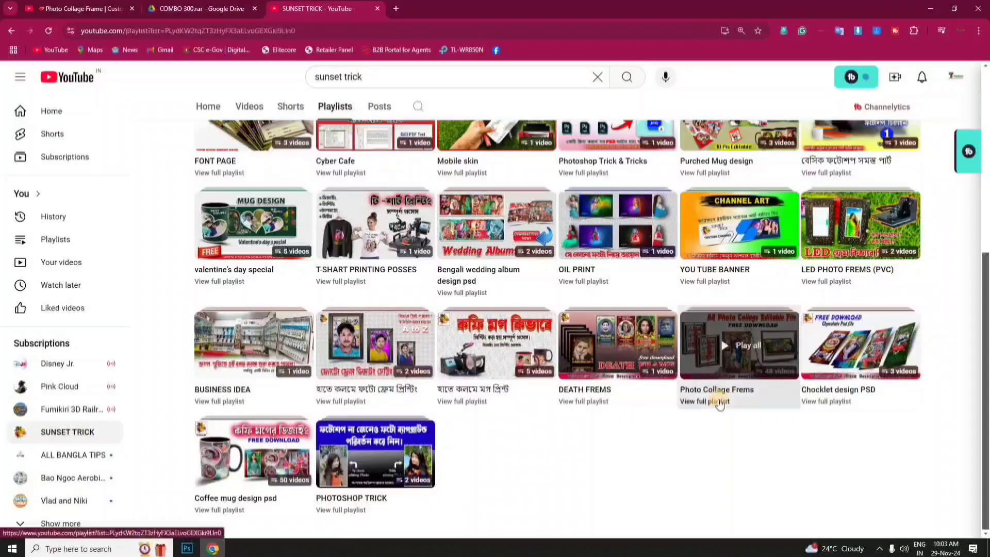
{"action": "scroll", "coordinate": [618, 278], "scroll_direction": "down", "scroll_amount": 20}
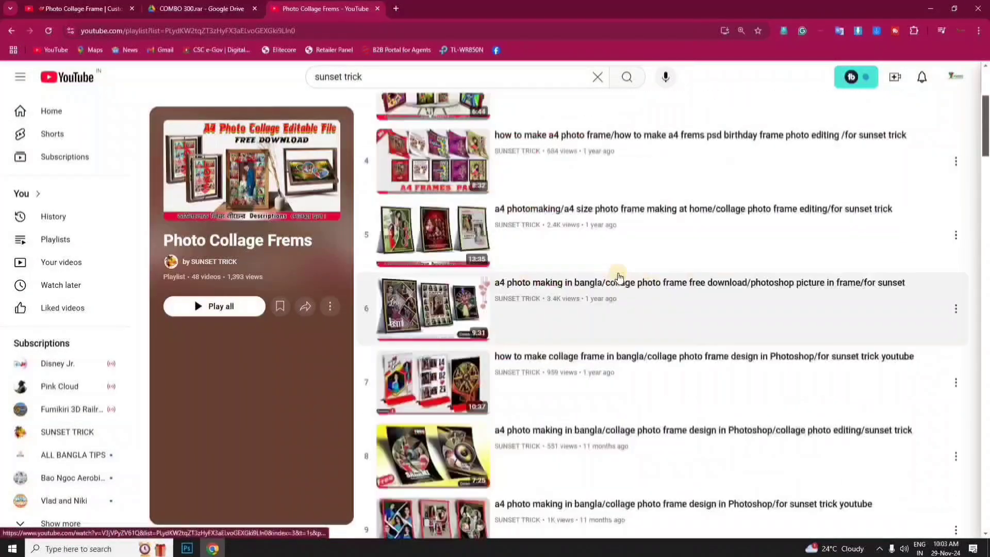
{"action": "scroll", "coordinate": [619, 278], "scroll_direction": "down", "scroll_amount": 20}
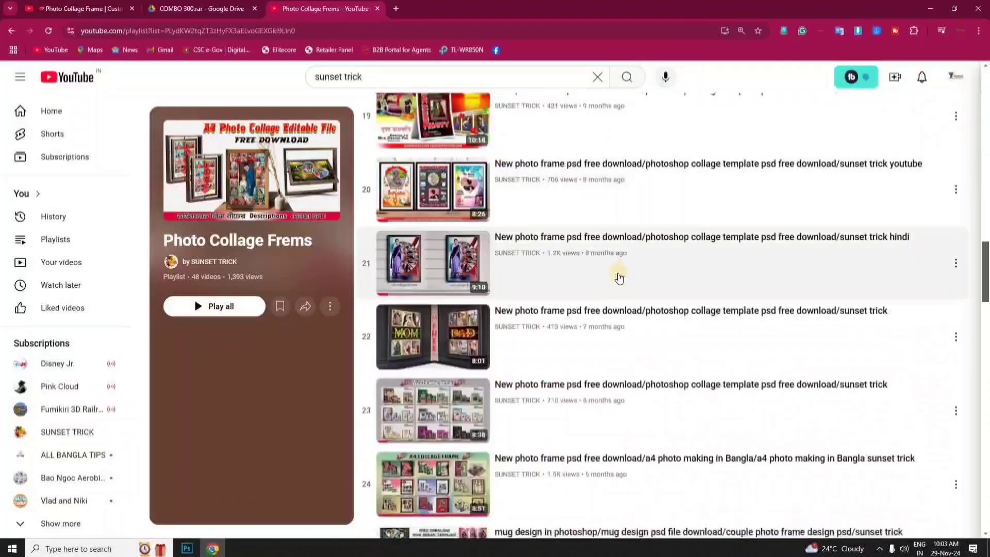
{"action": "scroll", "coordinate": [618, 277], "scroll_direction": "down", "scroll_amount": 15}
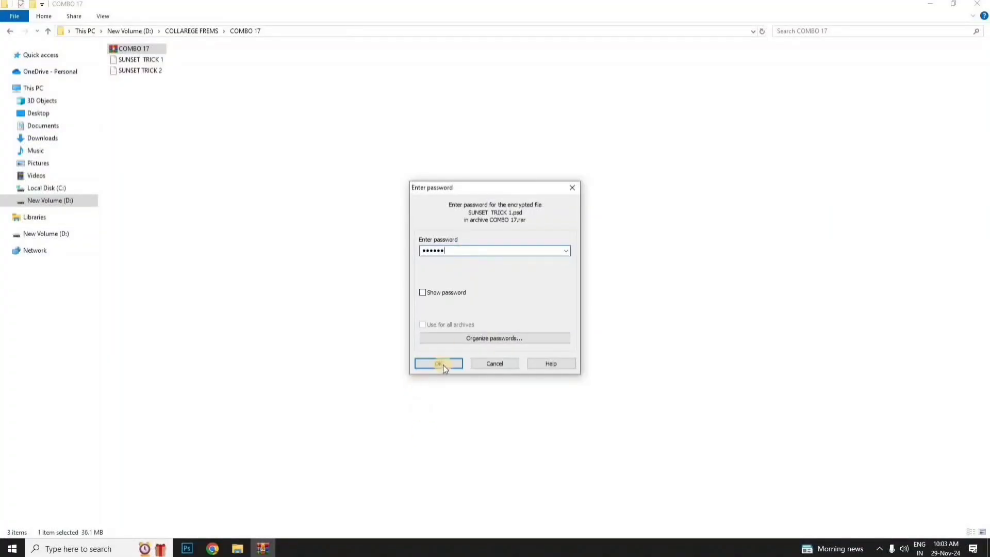
- Submit the archive password to extract COMBO 17.rar, open the COMBO 17 folder beside the archive and refresh the file view
{"action": "left_click", "coordinate": [440, 364]}
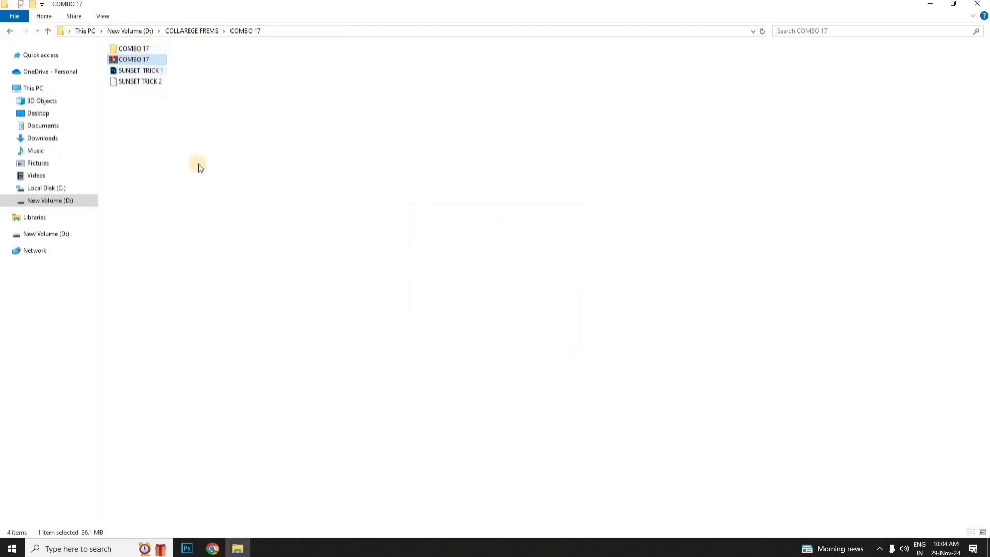
{"action": "right_click", "coordinate": [198, 164]}
{"action": "left_click", "coordinate": [170, 121]}
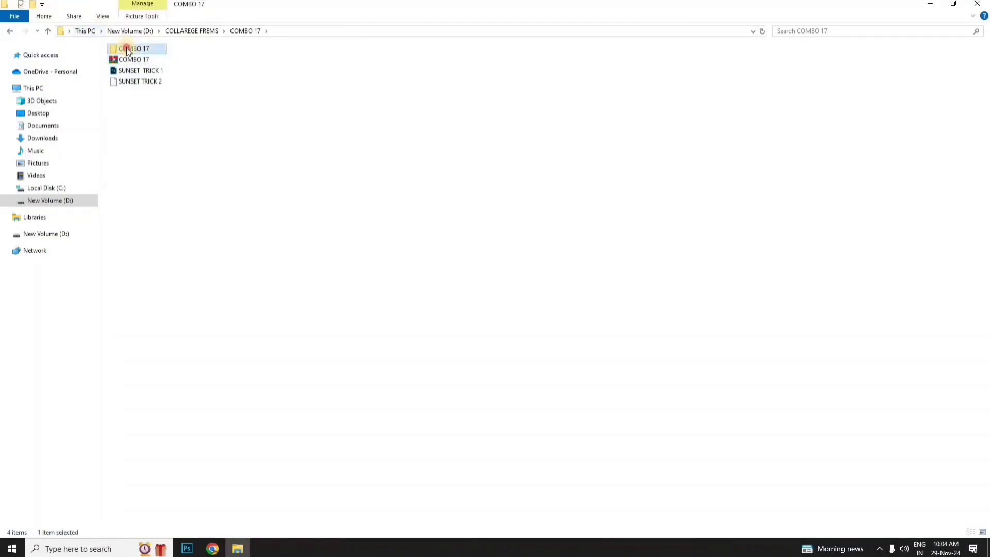
{"action": "double_click", "coordinate": [127, 50]}
{"action": "right_click", "coordinate": [205, 130]}
{"action": "left_click", "coordinate": [229, 173]}
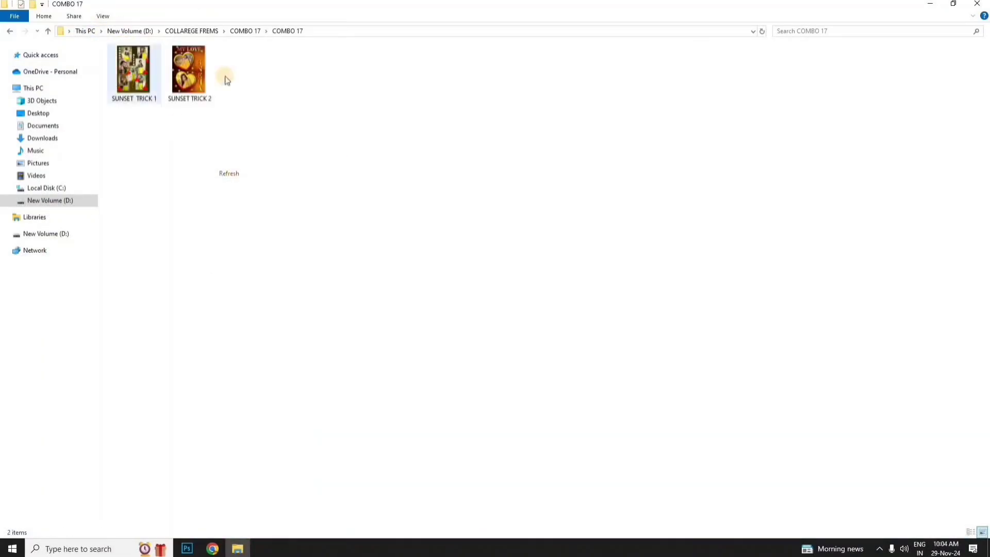
- Minimize the file window, switch to Photoshop and collapse the Properties panel
{"action": "left_click", "coordinate": [936, 4]}
{"action": "left_click", "coordinate": [187, 548]}
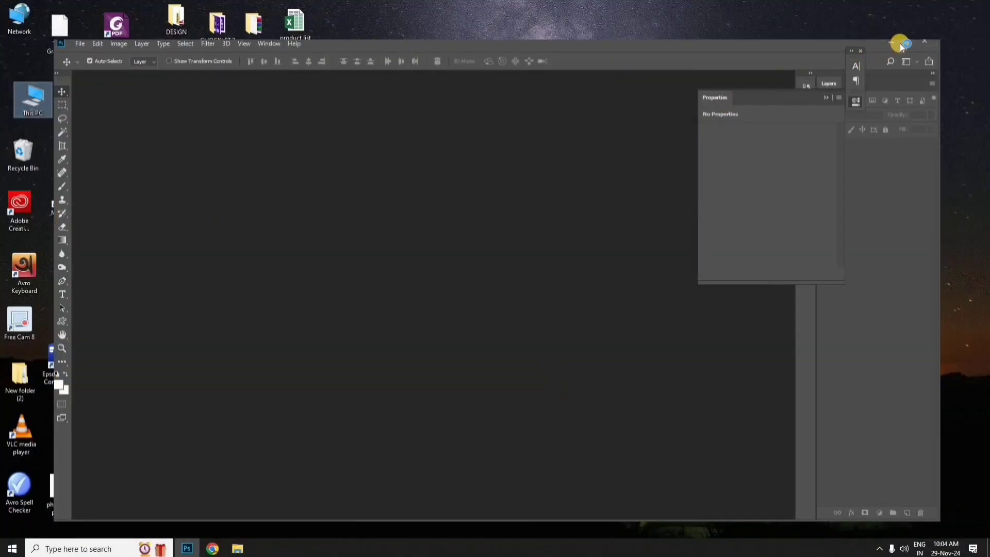
{"action": "left_click", "coordinate": [901, 43]}
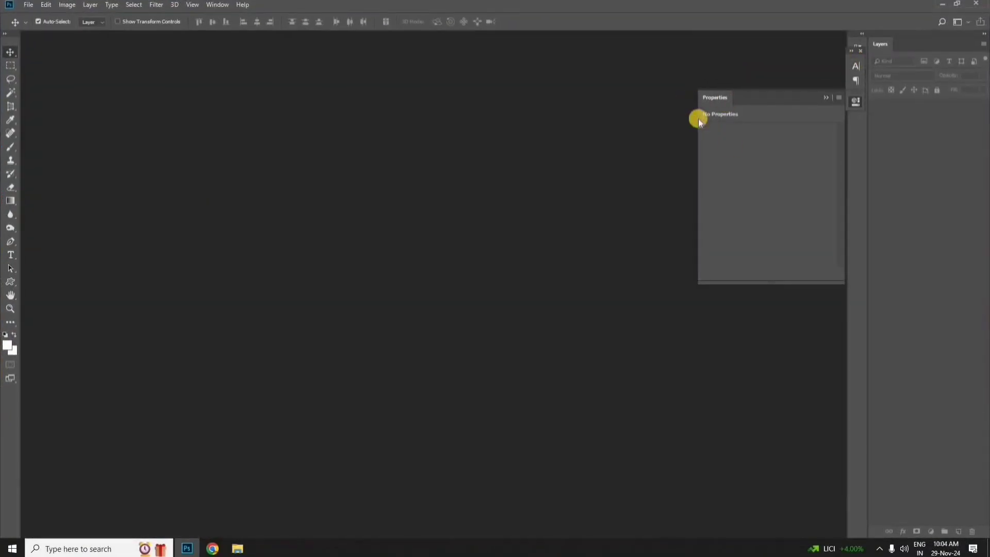
{"action": "left_click", "coordinate": [825, 98]}
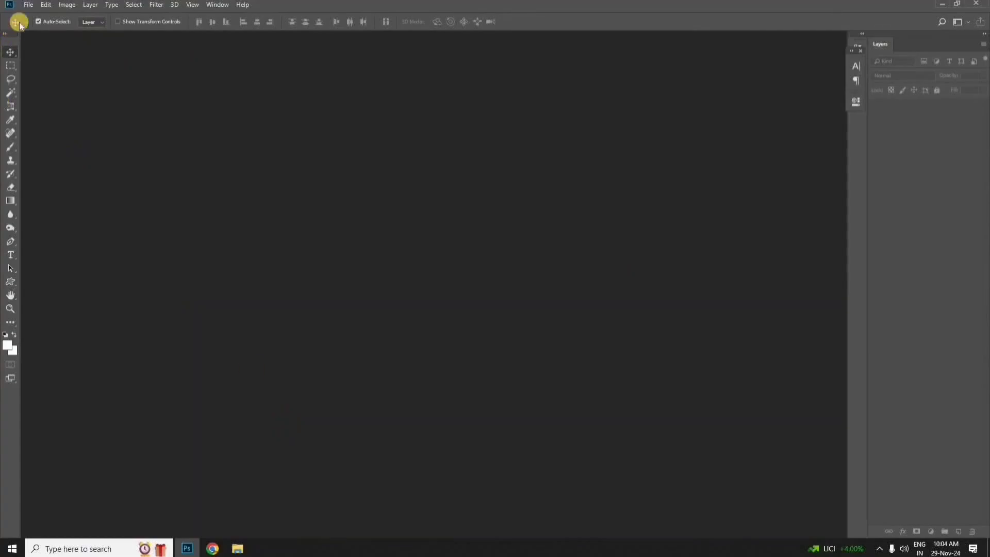
- Start opening files in Photoshop and browse to the COLLAREGE FREMS folder on New Volume (D:)
{"action": "left_click", "coordinate": [28, 4]}
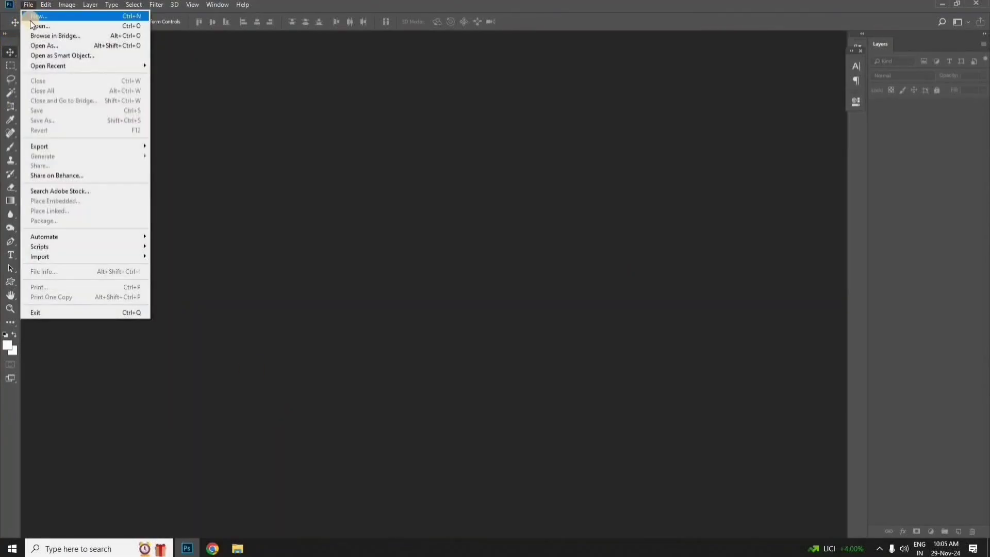
{"action": "key", "text": "Return"}
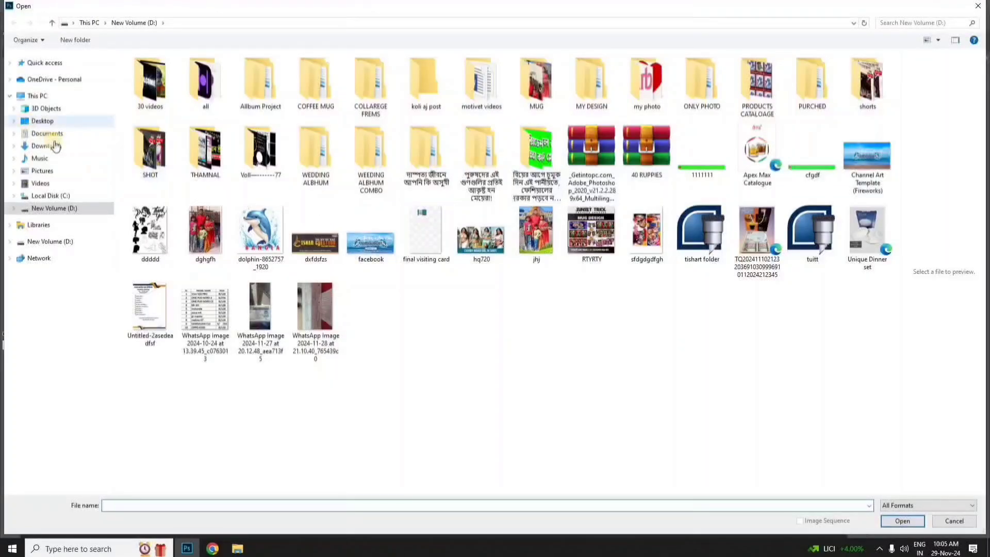
{"action": "left_click", "coordinate": [58, 149]}
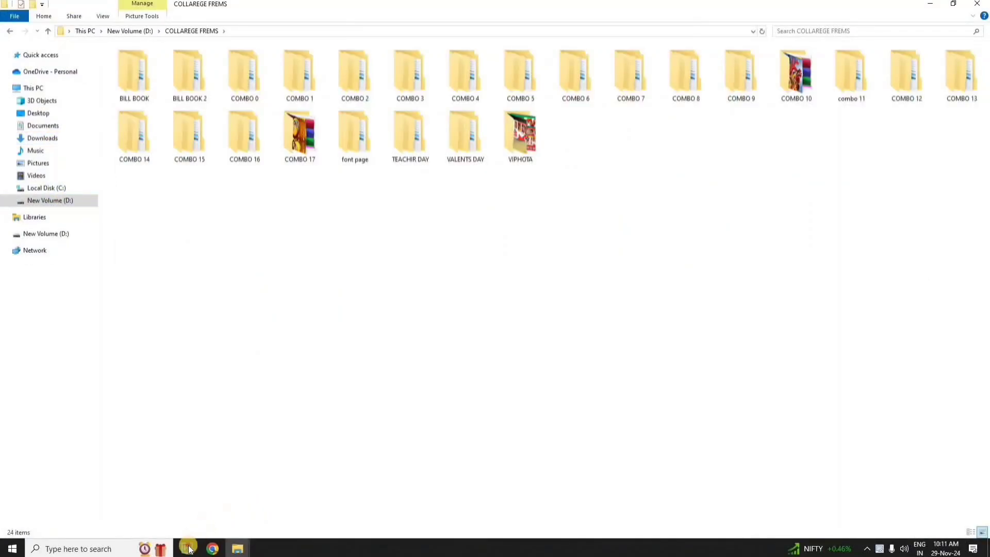
{"action": "left_click", "coordinate": [187, 548]}
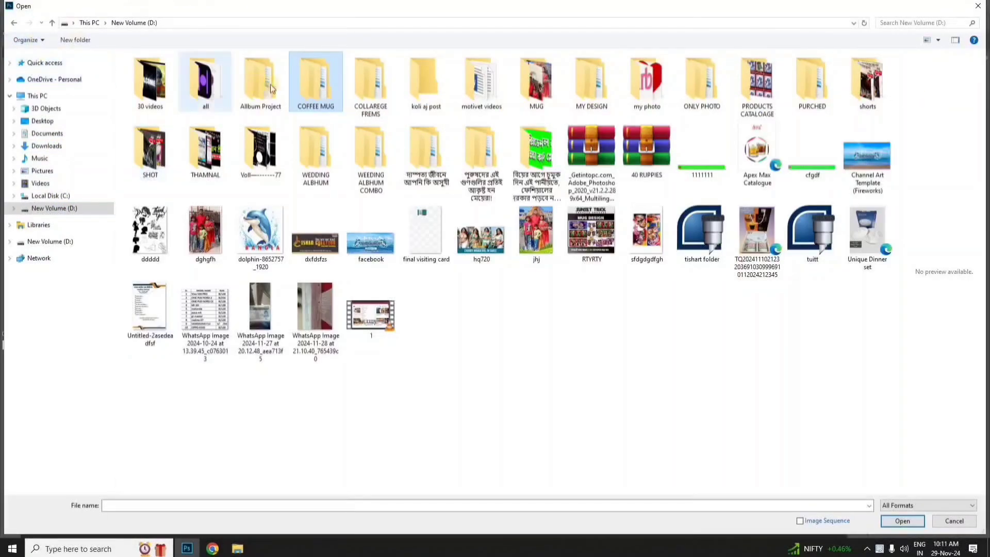
{"action": "left_click", "coordinate": [353, 87]}
{"action": "double_click", "coordinate": [353, 87]}
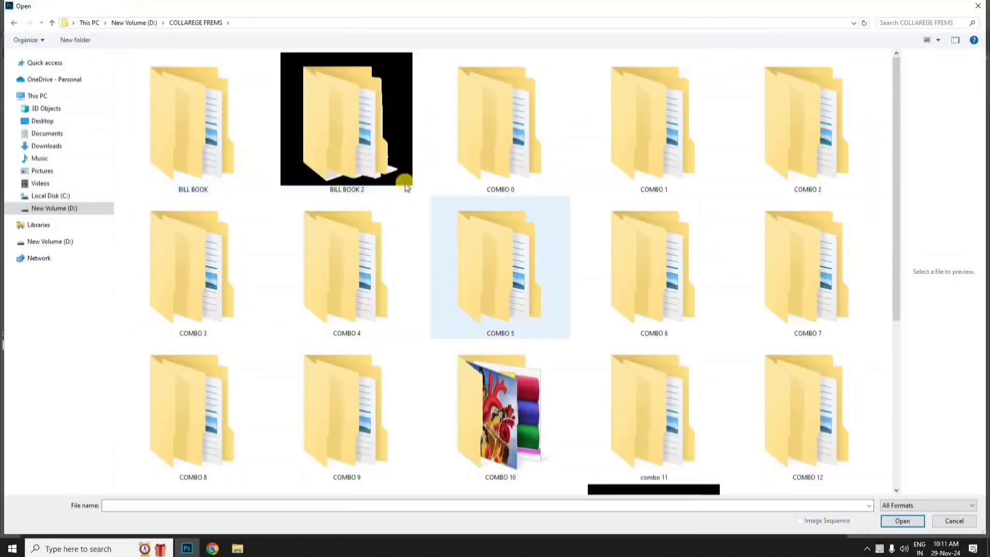
- Open both SUNSET TRICK 1 and SUNSET TRICK 2 from the extracted folder inside COMBO 17
{"action": "scroll", "coordinate": [670, 324], "scroll_direction": "down", "scroll_amount": 5}
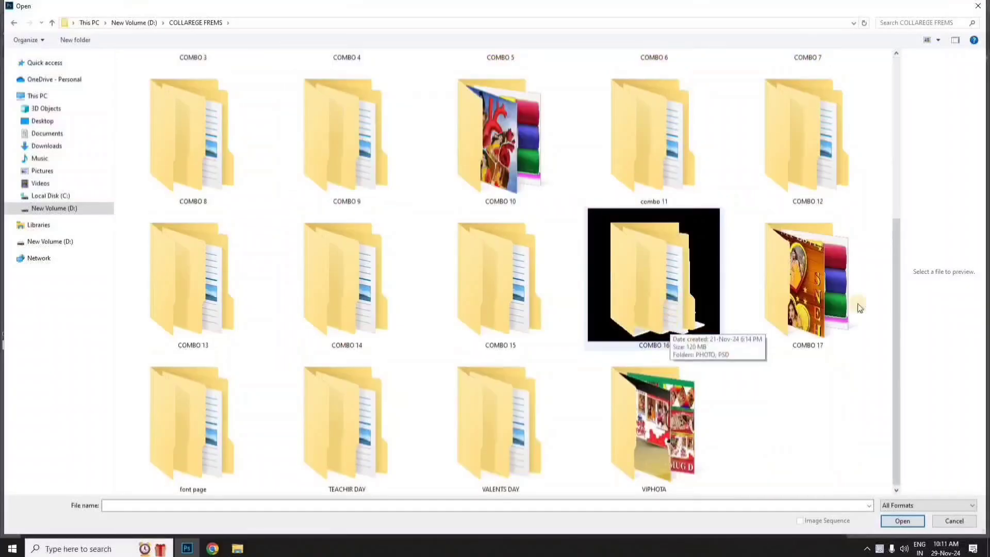
{"action": "double_click", "coordinate": [793, 282]}
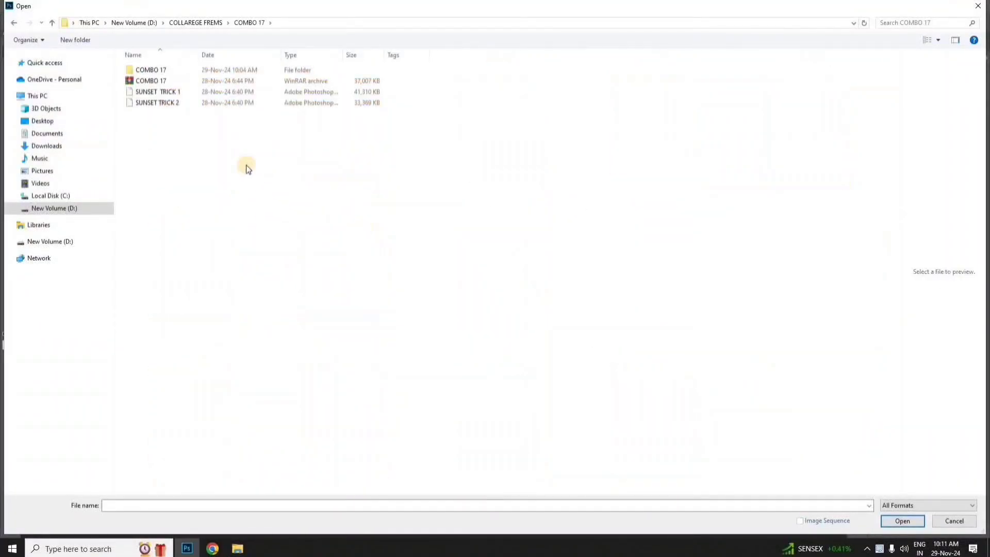
{"action": "double_click", "coordinate": [159, 73]}
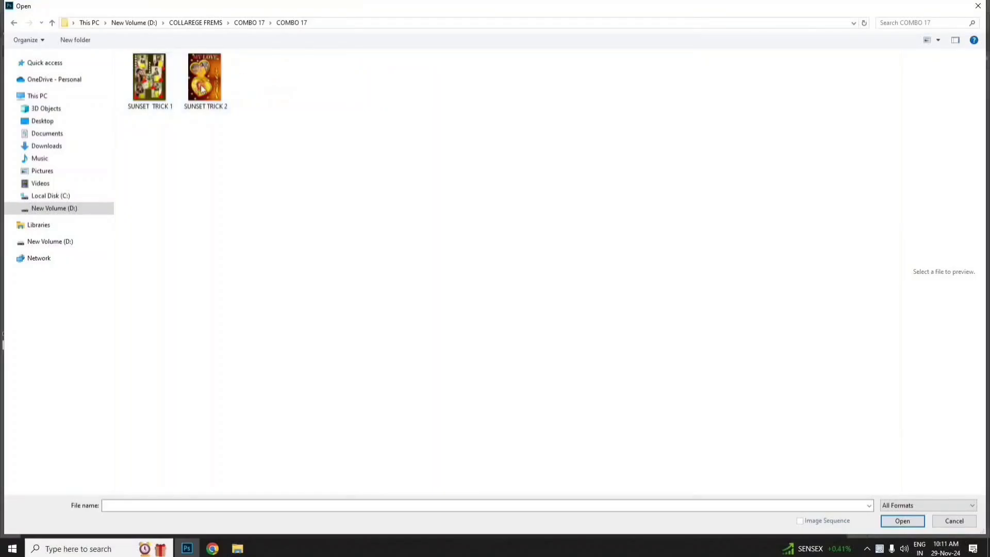
{"action": "left_click_drag", "start_coordinate": [282, 86], "coordinate": [163, 89]}
{"action": "left_click", "coordinate": [902, 520]}
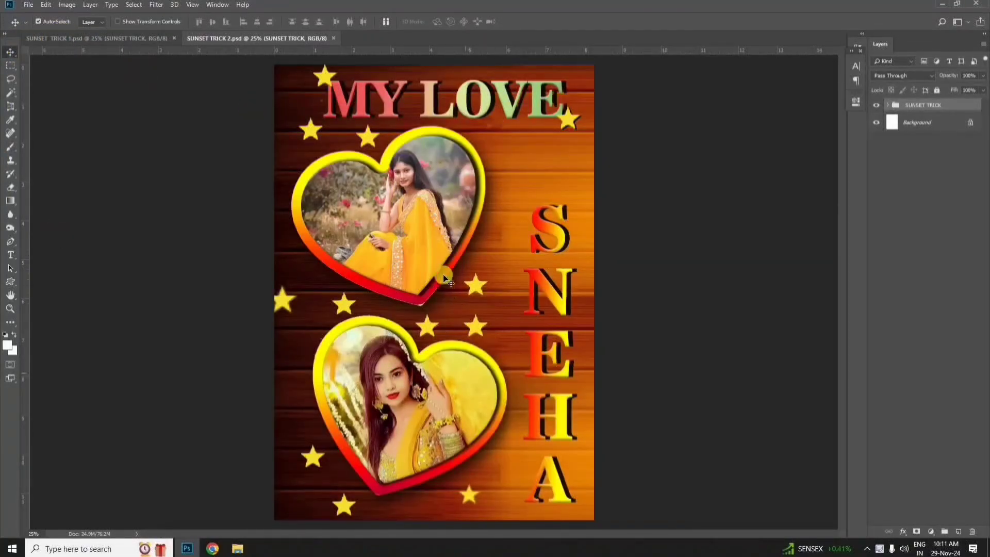
- Expand the SUNSET TRICK layer group in SUNSET TRICK 2.psd and hide the wooden background image layer
{"action": "left_click", "coordinate": [888, 105]}
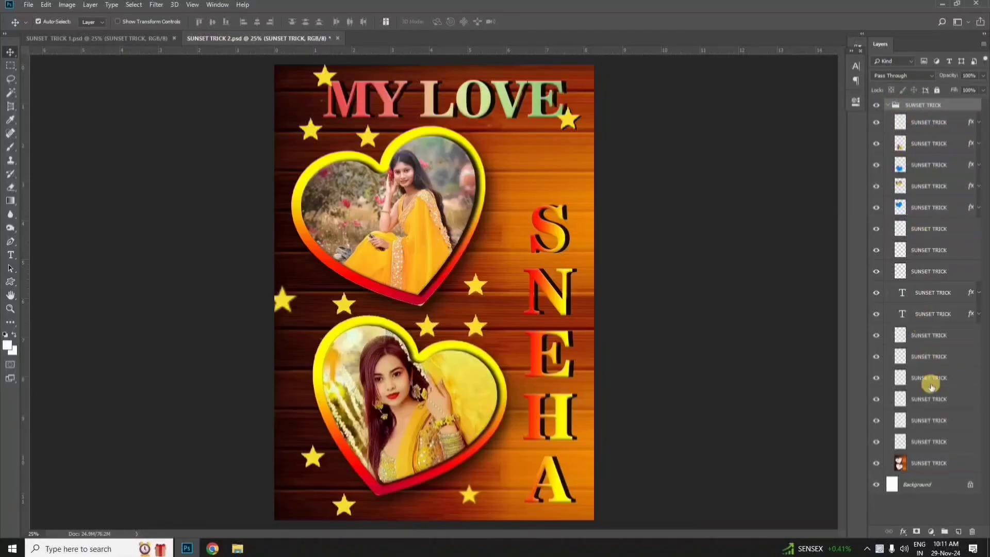
{"action": "left_click", "coordinate": [359, 97]}
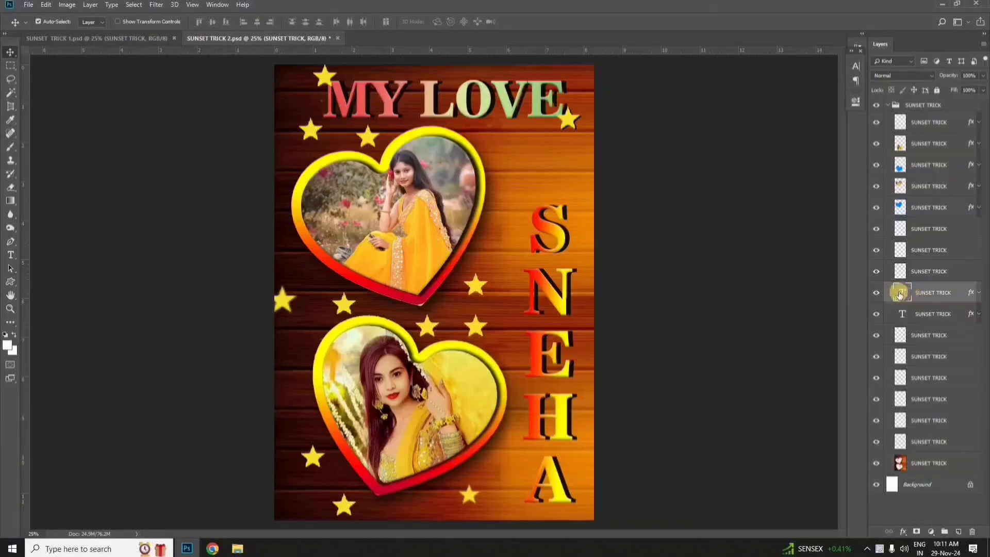
{"action": "left_click", "coordinate": [557, 154]}
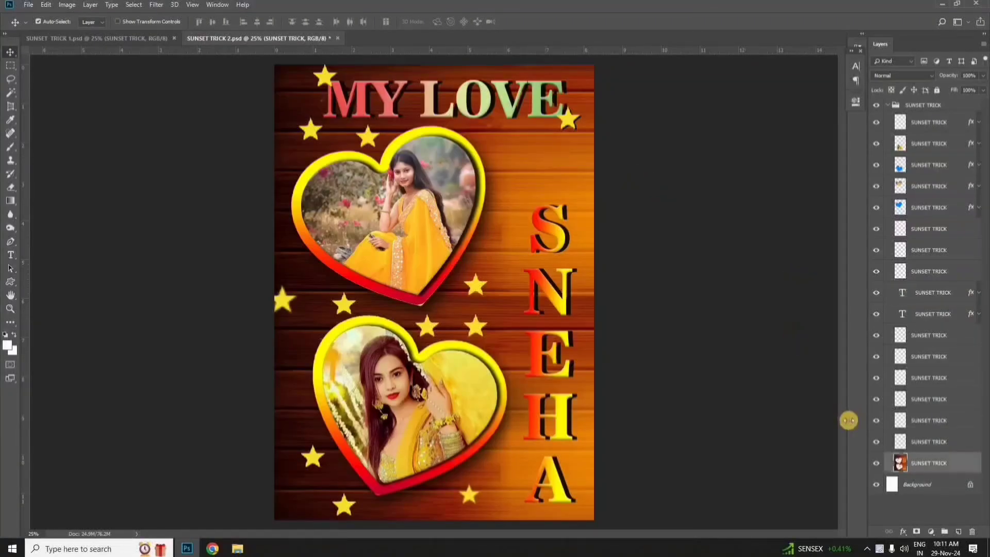
{"action": "left_click", "coordinate": [876, 463]}
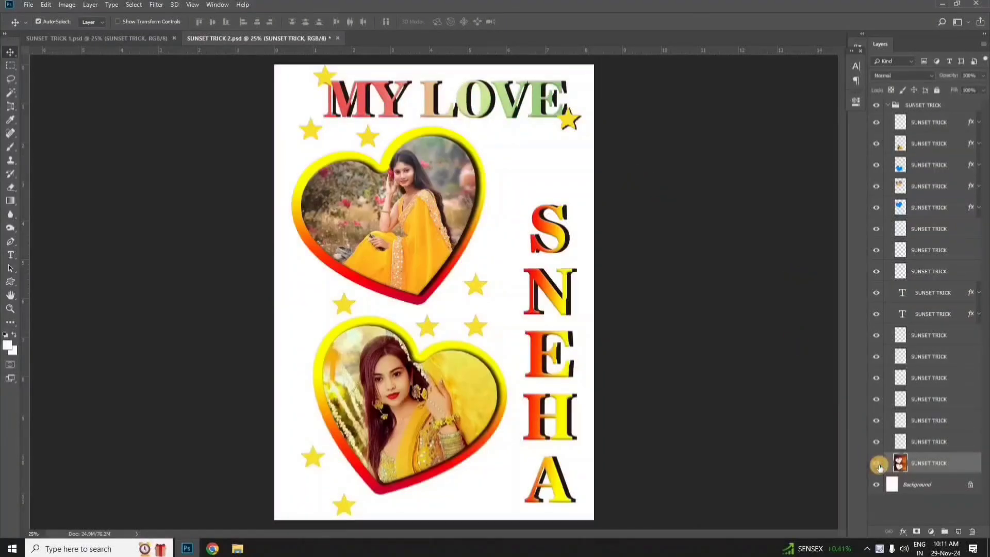
{"action": "left_click", "coordinate": [876, 463]}
{"action": "left_click", "coordinate": [878, 464]}
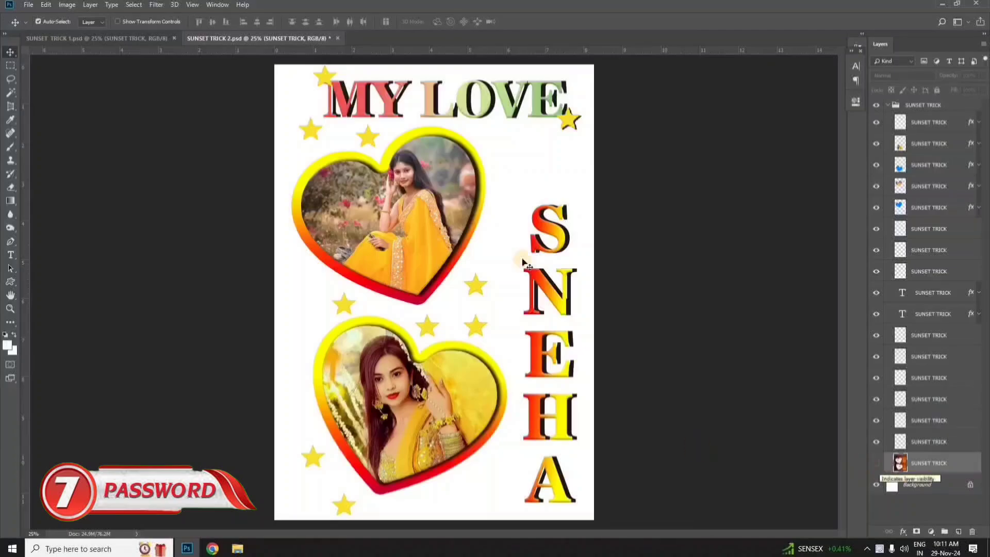
- Replace the MY LOVE title text with the person's first name and move it slightly to the left on the canvas
{"action": "left_click", "coordinate": [901, 292]}
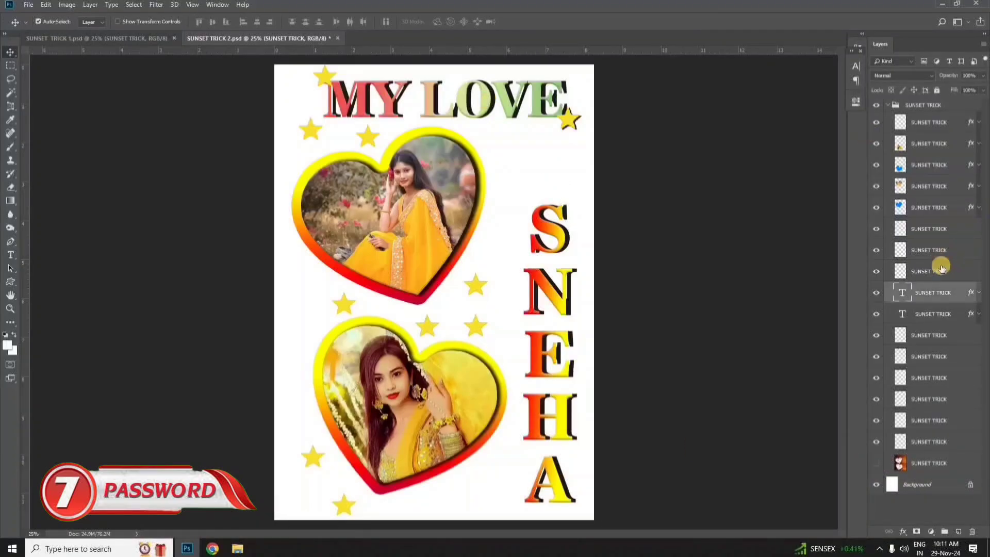
{"action": "double_click", "coordinate": [901, 291]}
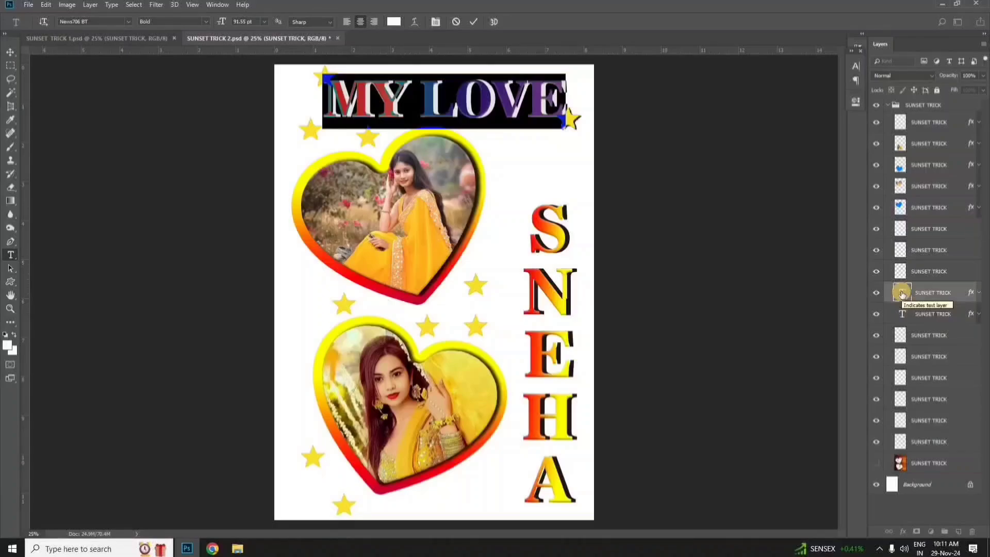
{"action": "type", "text": "SAMIM"}
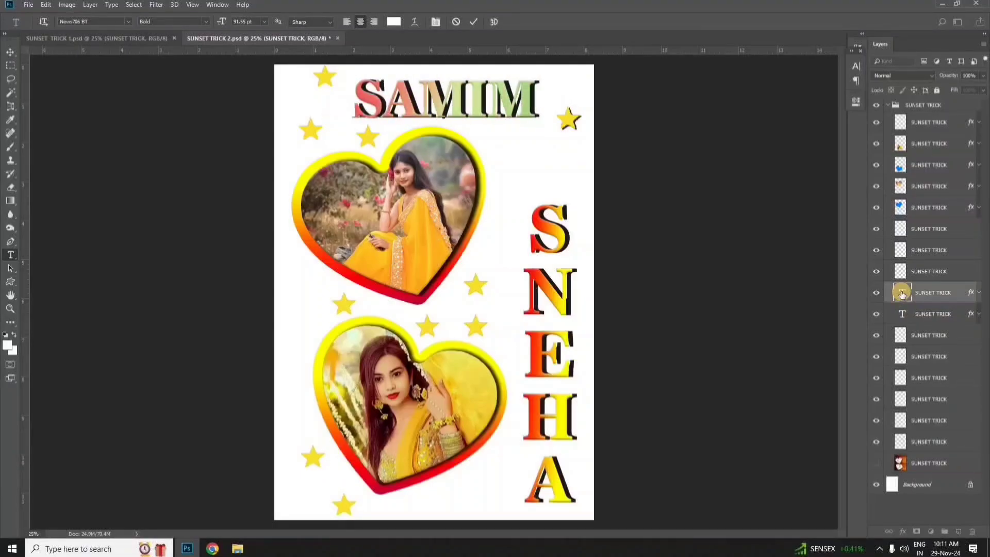
{"action": "left_click", "coordinate": [9, 51]}
{"action": "left_click_drag", "start_coordinate": [465, 113], "coordinate": [446, 113]}
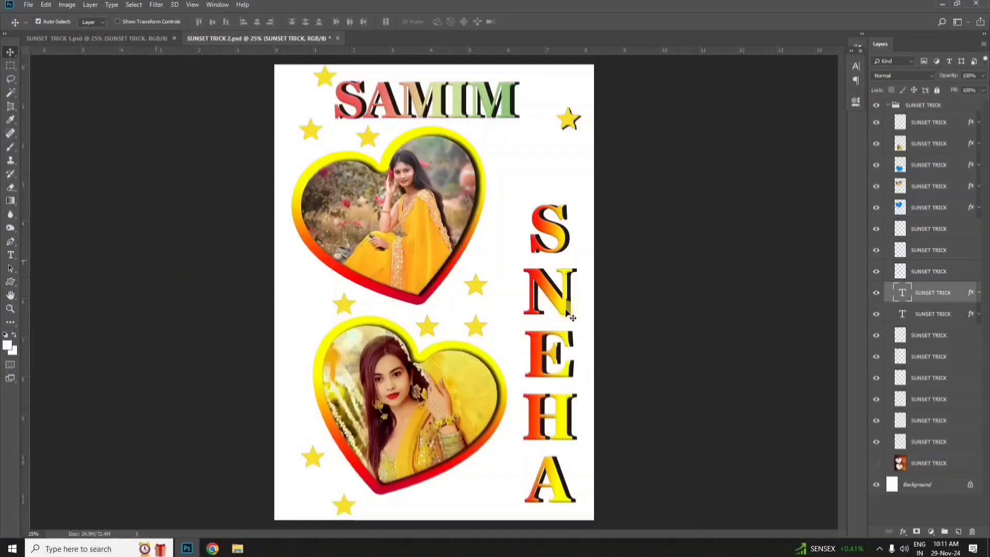
- Check the vertical name's text layer and toggle the visibility of the upper heart's photo layer to identify it
{"action": "left_click", "coordinate": [565, 236]}
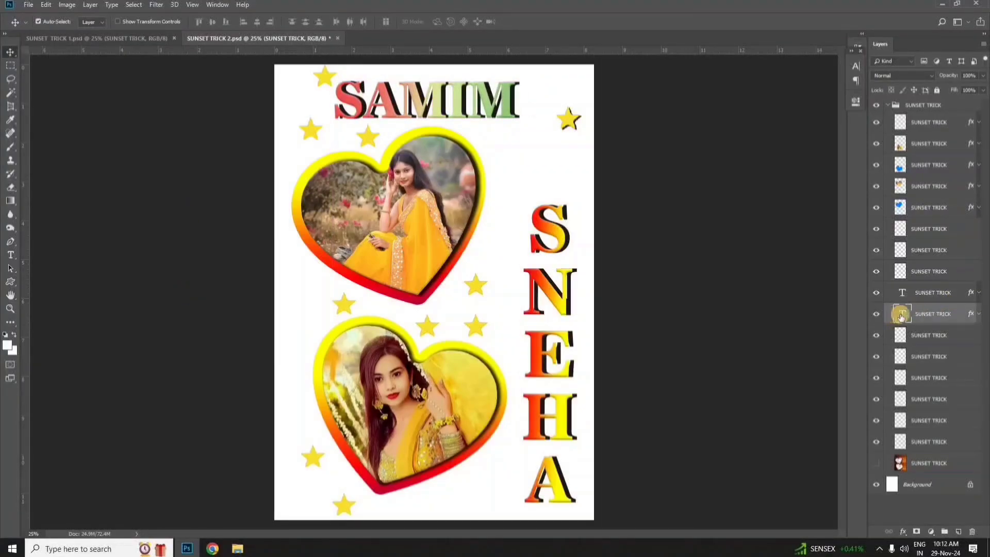
{"action": "left_click", "coordinate": [9, 54]}
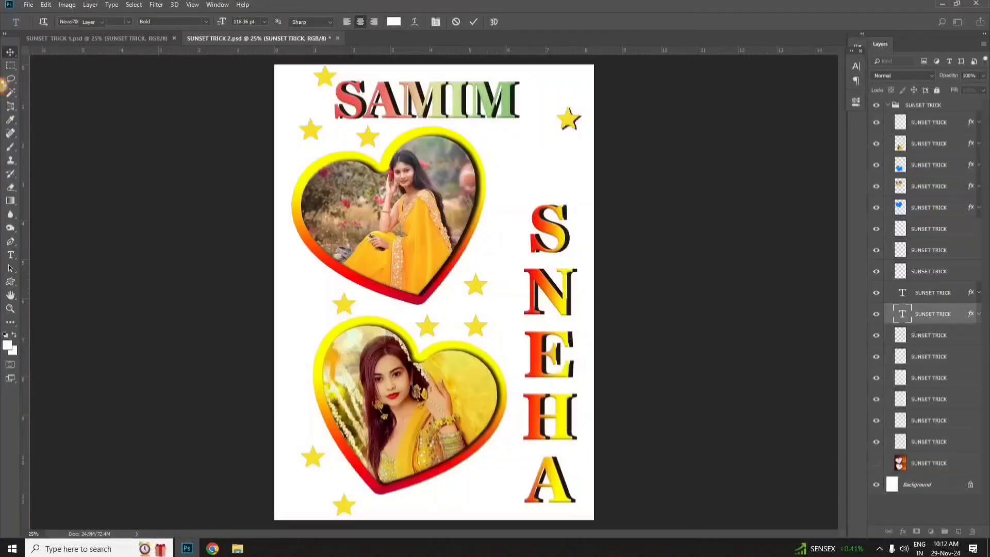
{"action": "left_click", "coordinate": [390, 219]}
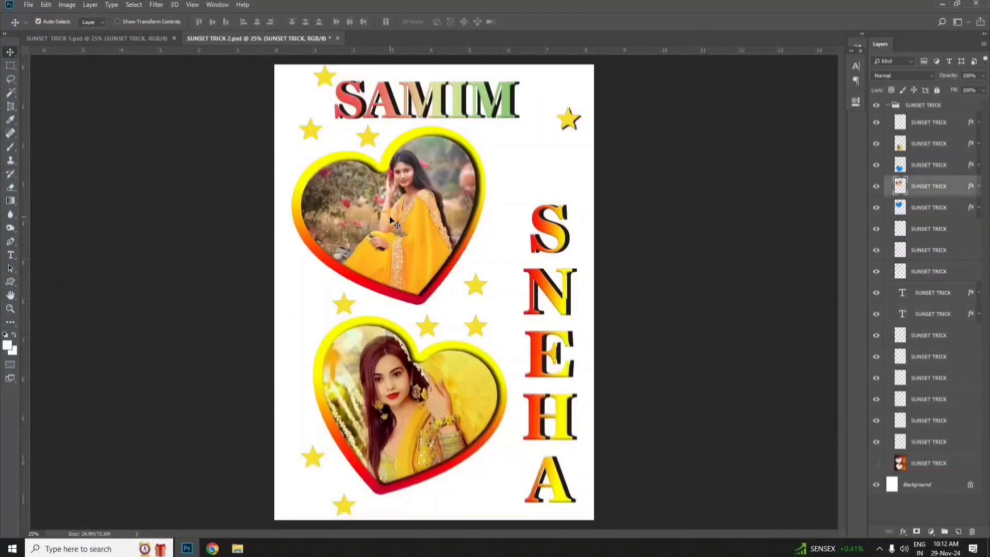
{"action": "left_click", "coordinate": [877, 187]}
{"action": "left_click", "coordinate": [877, 186]}
- Select the upper heart's photo layer and open Actres-Aayushi-Patel-Stills-5d3c554.jpg from the SUNSET TRICK 1 (5) photo folder
{"action": "left_click", "coordinate": [936, 187]}
{"action": "left_click", "coordinate": [29, 5]}
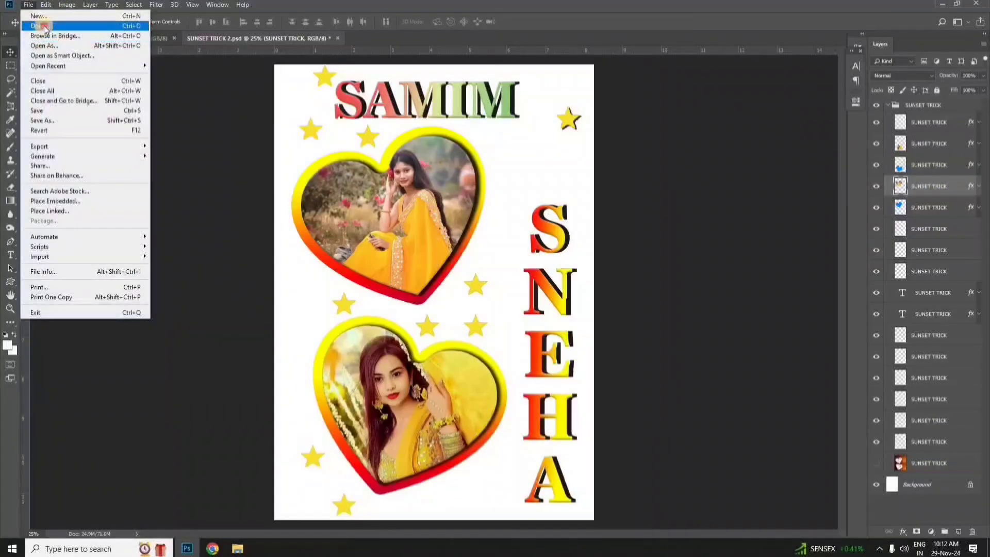
{"action": "left_click", "coordinate": [39, 29]}
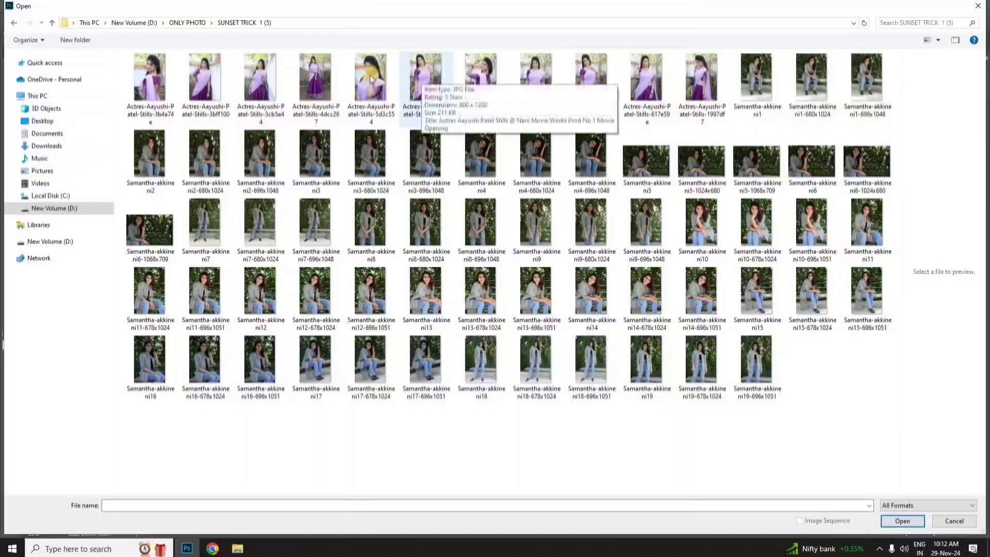
{"action": "double_click", "coordinate": [422, 80]}
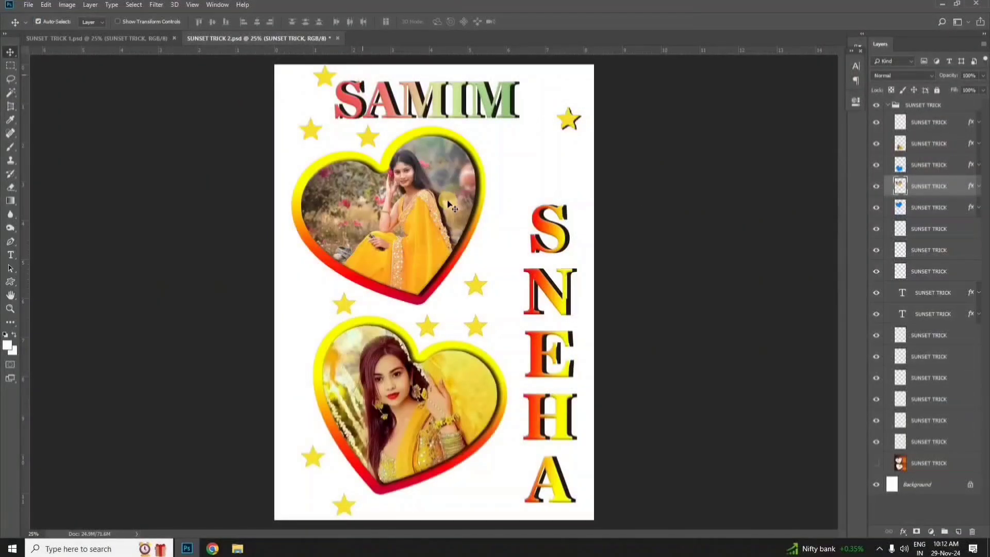
- Bring the opened portrait into SUNSET TRICK 2.psd over the upper heart and clip it to the existing photo layer beneath it
{"action": "left_click", "coordinate": [81, 38]}
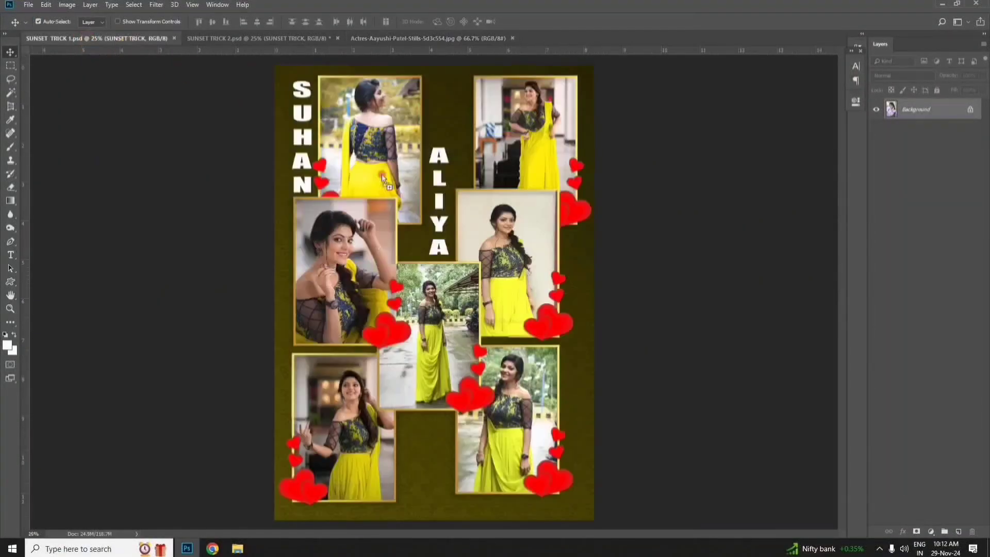
{"action": "left_click", "coordinate": [236, 37]}
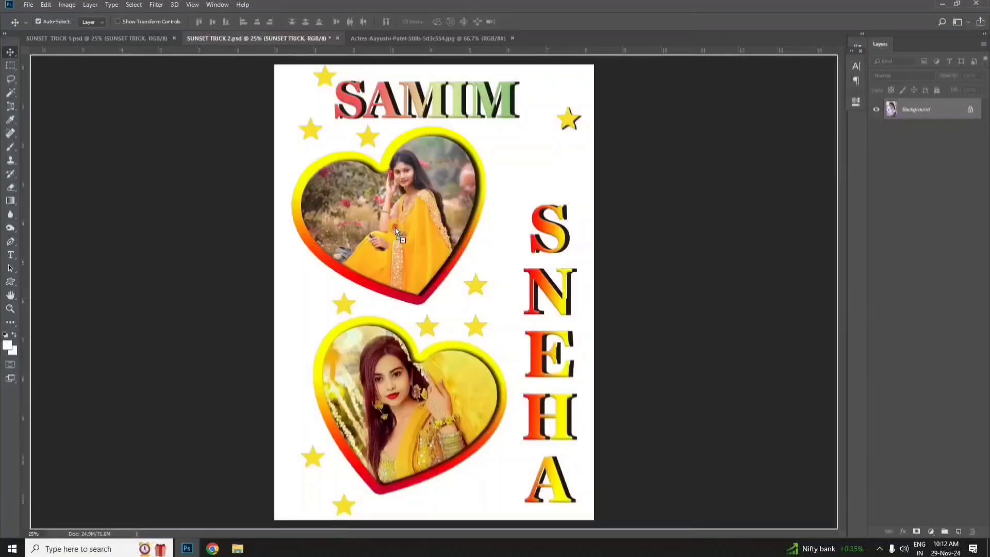
{"action": "left_click_drag", "start_coordinate": [395, 227], "coordinate": [395, 228]}
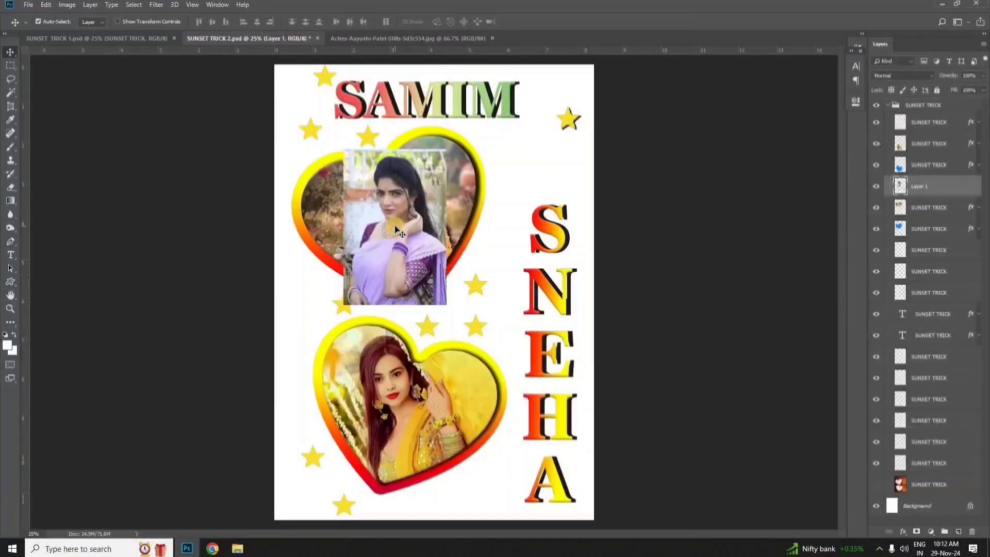
{"action": "right_click", "coordinate": [940, 190]}
{"action": "left_click", "coordinate": [861, 295]}
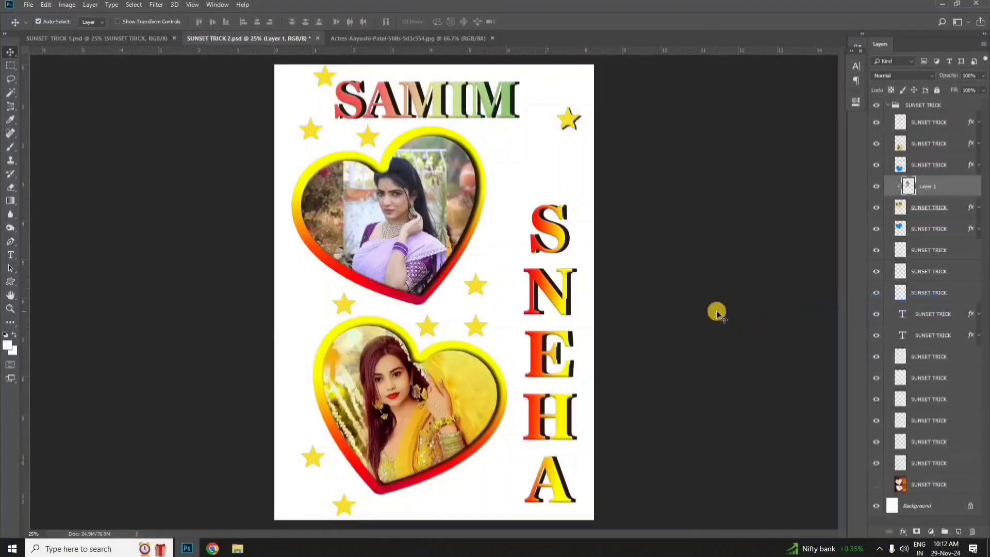
- Enlarge the clipped portrait proportionally with Free Transform and position it to fill the upper heart frame
{"action": "key", "text": "ctrl+t"}
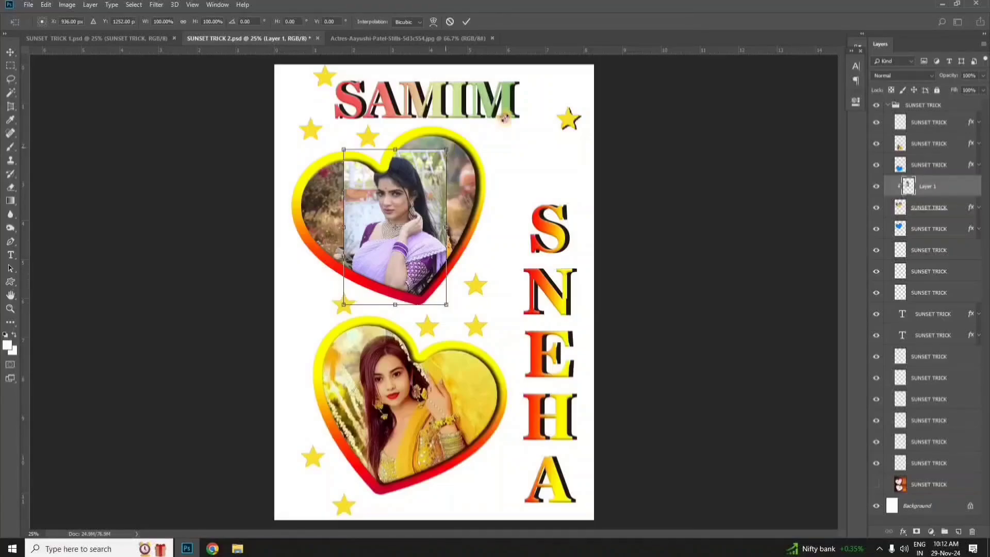
{"action": "left_click_drag", "start_coordinate": [446, 149], "coordinate": [494, 77]}
{"action": "left_click_drag", "start_coordinate": [458, 215], "coordinate": [470, 250]}
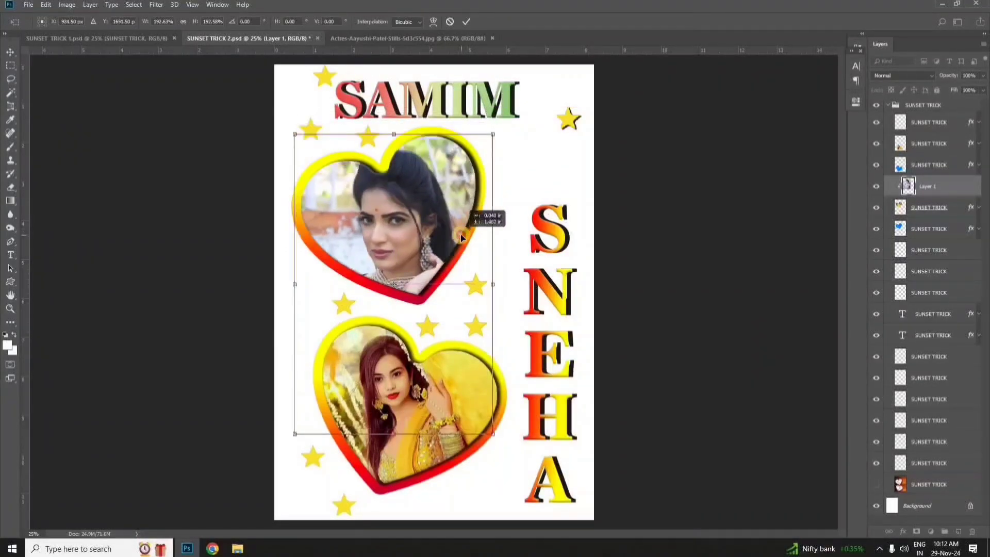
{"action": "left_click_drag", "start_coordinate": [493, 435], "coordinate": [479, 413]}
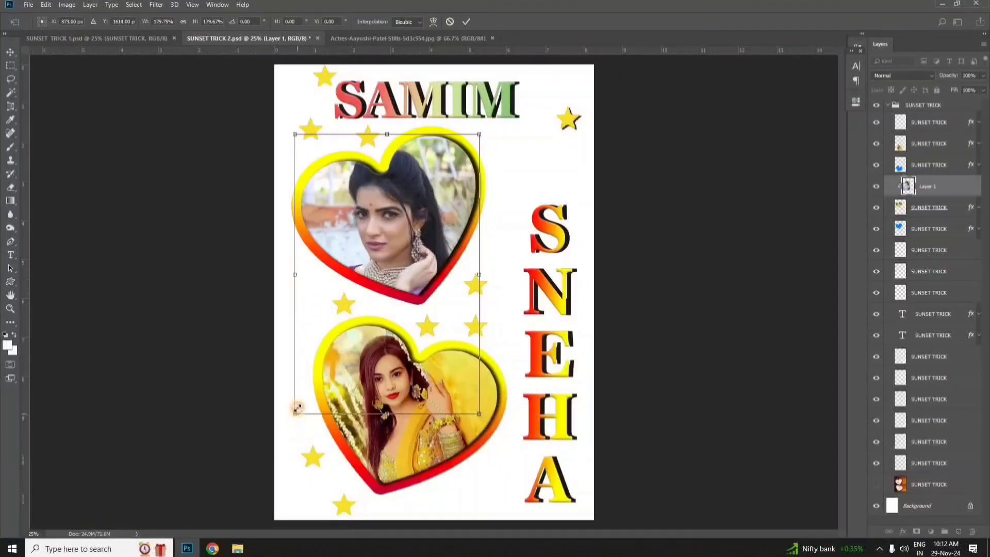
{"action": "left_click_drag", "start_coordinate": [297, 409], "coordinate": [298, 398]}
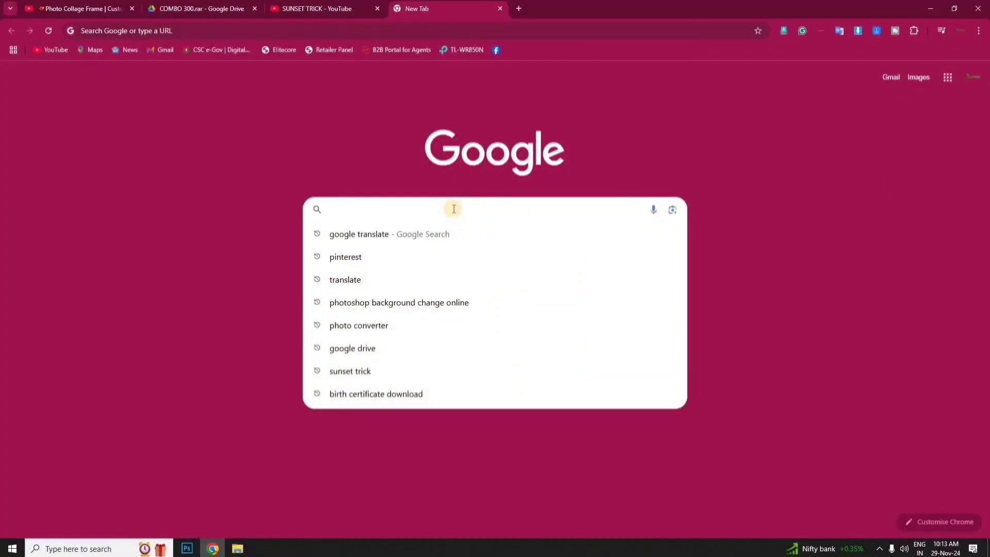
- Switch to Chrome, search Google for "background" and show the image results
{"action": "type", "text": "BACKGR"}
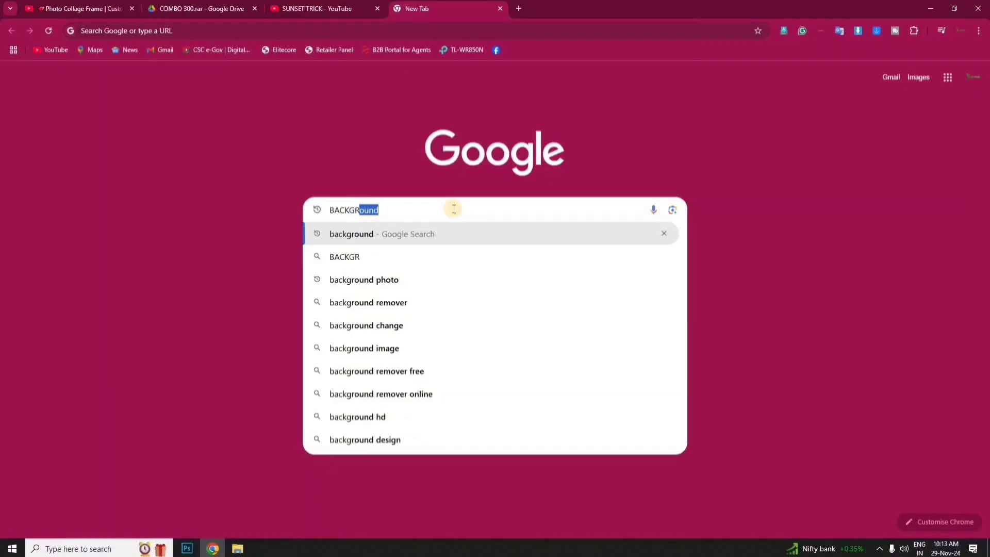
{"action": "type", "text": "OUND"}
{"action": "key", "text": "Return"}
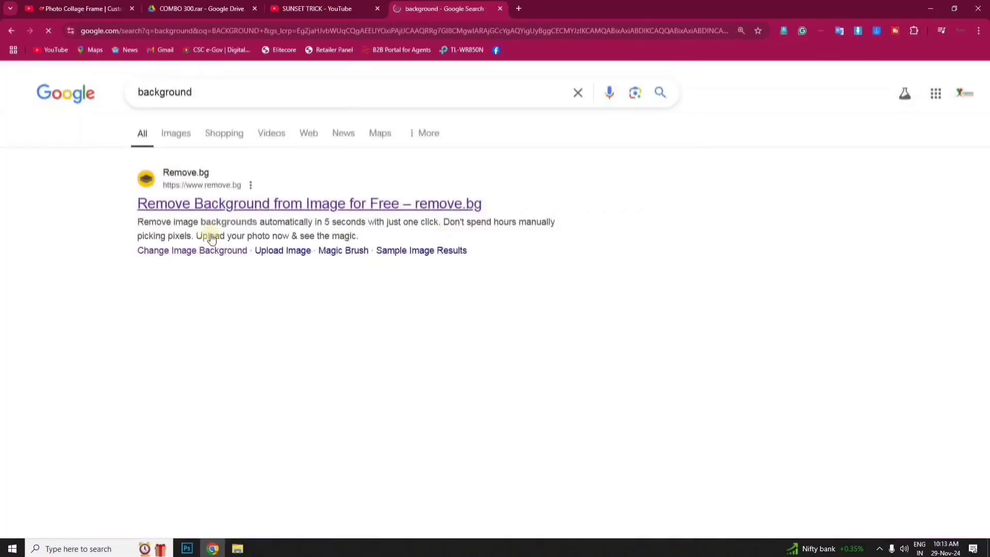
{"action": "left_click", "coordinate": [177, 135]}
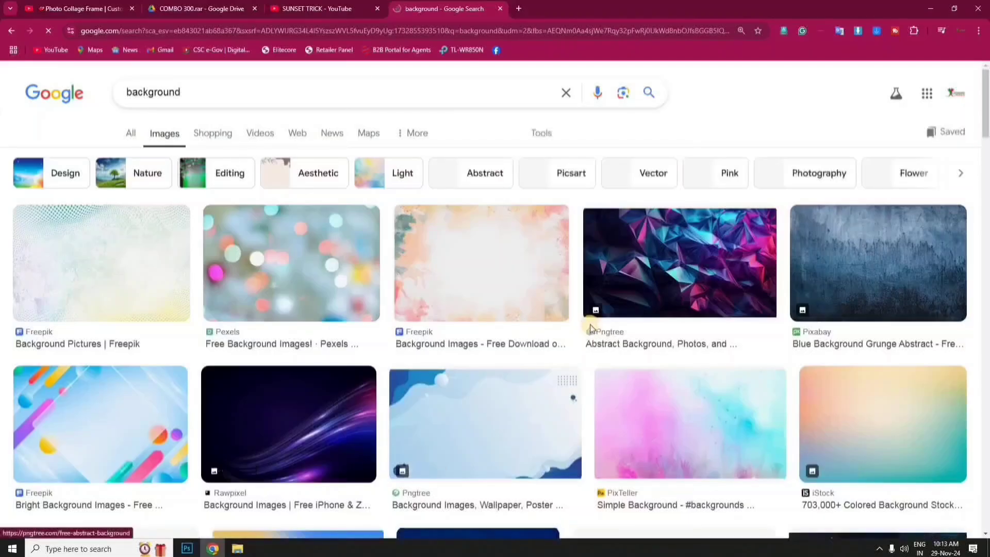
- Follow the "editing background" related search and copy the green bokeh foliage image from Roos-skinfood
{"action": "scroll", "coordinate": [590, 325], "scroll_direction": "down", "scroll_amount": 5}
{"action": "scroll", "coordinate": [590, 328], "scroll_direction": "down", "scroll_amount": 5}
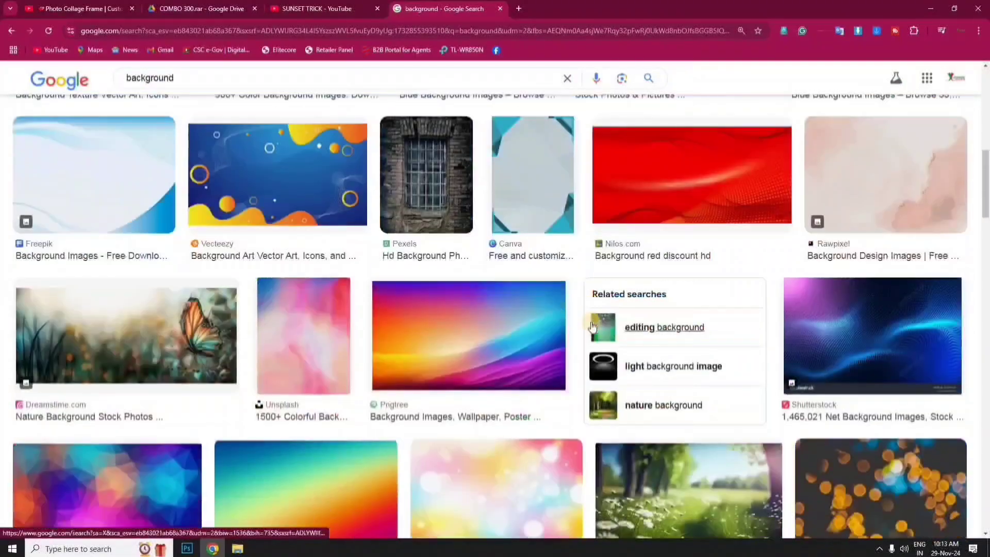
{"action": "scroll", "coordinate": [592, 325], "scroll_direction": "down", "scroll_amount": 2}
{"action": "scroll", "coordinate": [671, 317], "scroll_direction": "up", "scroll_amount": 1}
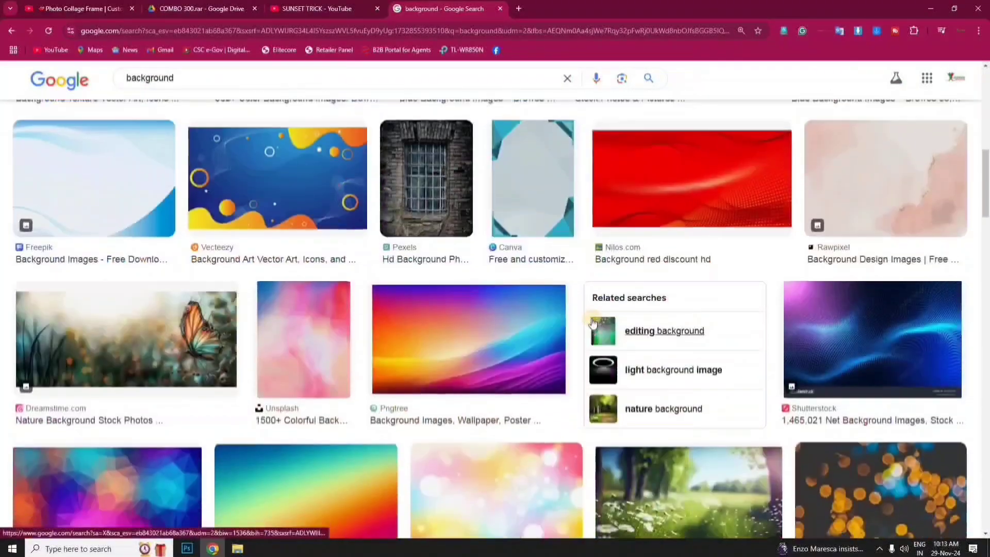
{"action": "scroll", "coordinate": [711, 313], "scroll_direction": "up", "scroll_amount": 2}
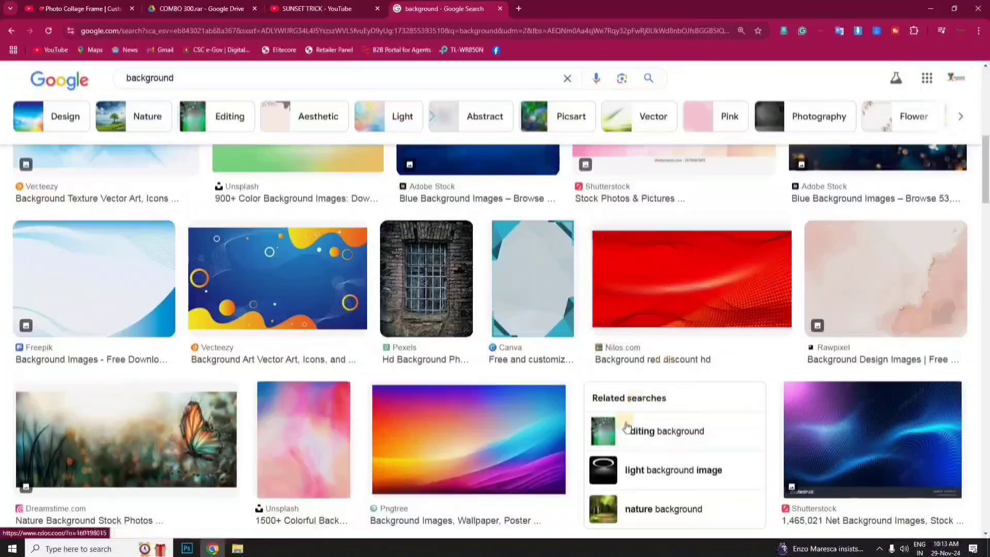
{"action": "left_click", "coordinate": [648, 429]}
{"action": "right_click", "coordinate": [779, 251]}
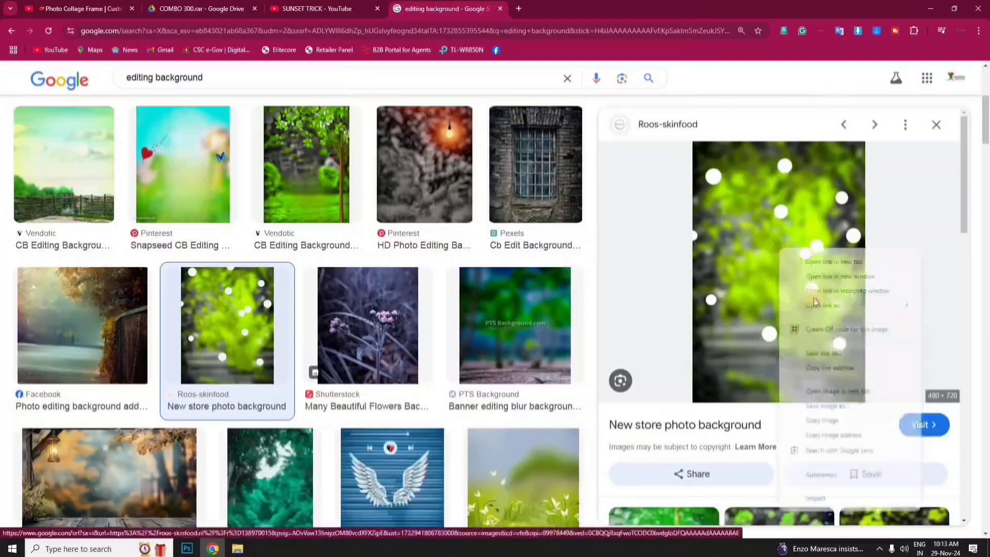
{"action": "left_click", "coordinate": [822, 420]}
- Paste the green image into SUNSET TRICK 2.psd in Photoshop, enlarge it to cover the canvas and place it behind the collage layers
{"action": "left_click", "coordinate": [187, 549]}
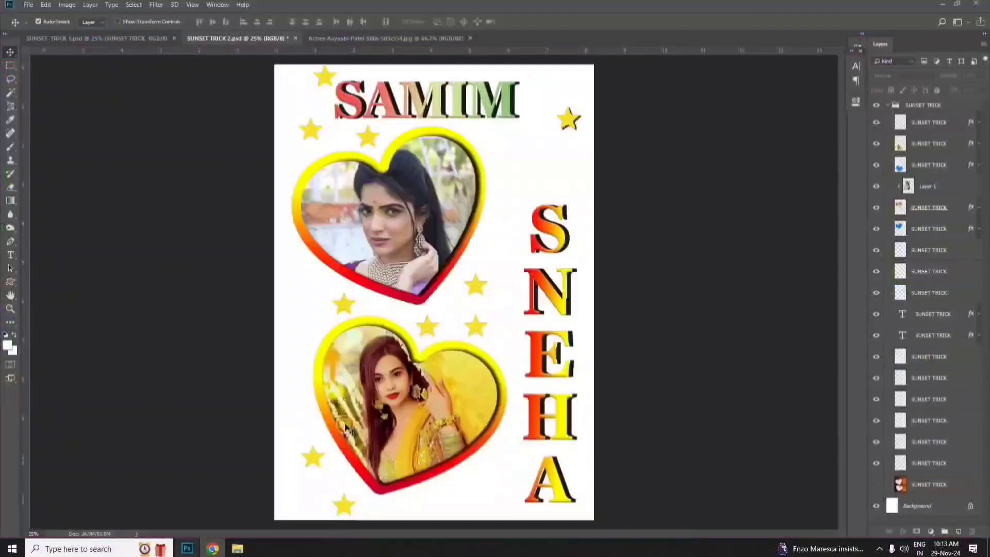
{"action": "key", "text": "ctrl+v"}
{"action": "key", "text": "ctrl+t"}
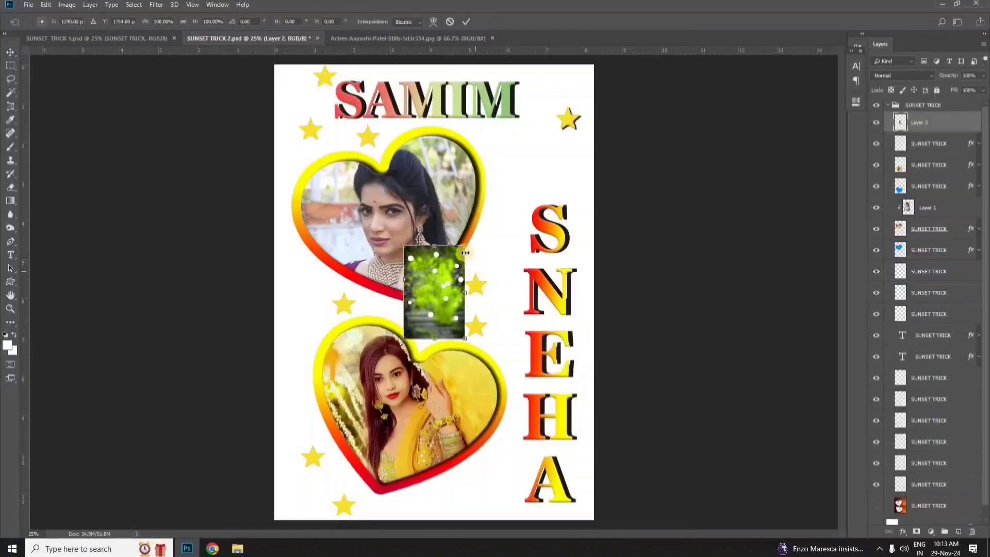
{"action": "left_click_drag", "start_coordinate": [467, 247], "coordinate": [678, 95]}
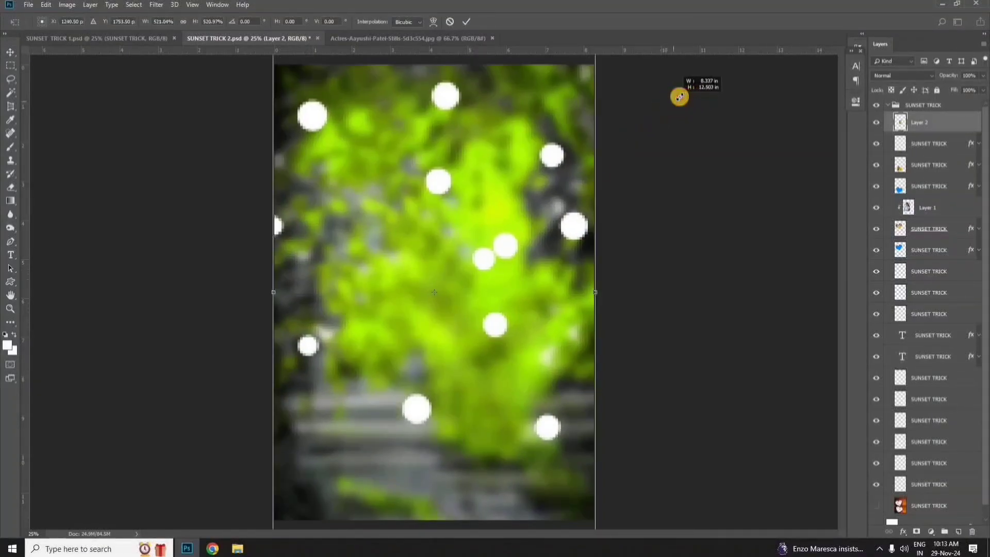
{"action": "key", "text": "Return"}
{"action": "key", "text": "ctrl+shift+bracketleft"}
{"action": "key", "text": "ctrl+minus"}
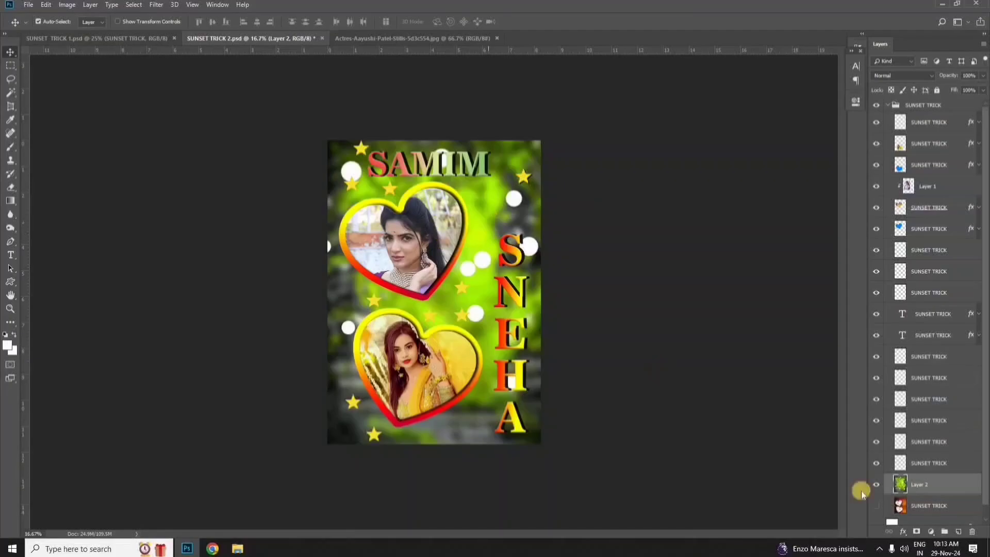
- Turn on the original wooden background and toggle the green background layer off and on to compare the two
{"action": "left_click", "coordinate": [876, 485]}
{"action": "left_click", "coordinate": [876, 505]}
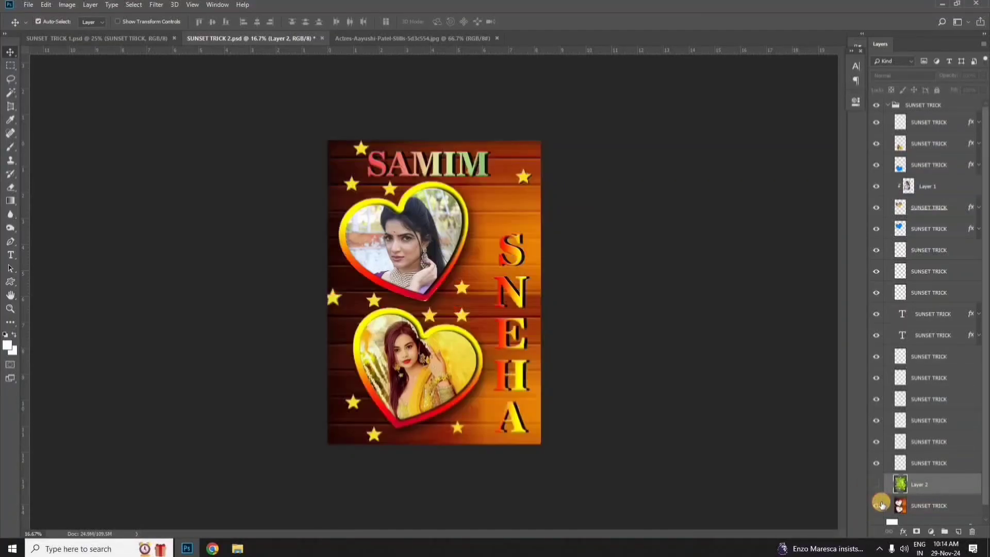
{"action": "left_click", "coordinate": [877, 485]}
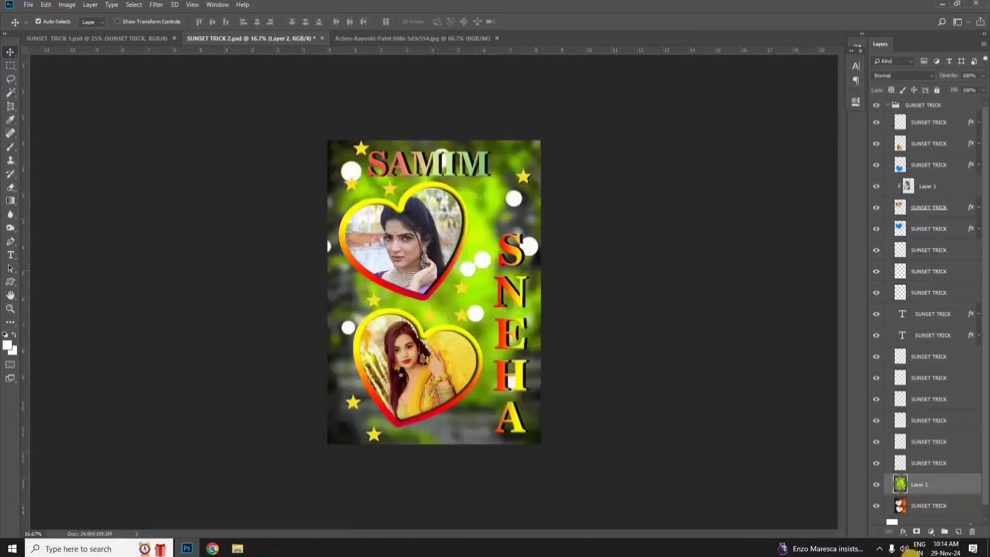
- Switch to Chrome, copy the blurred yellow Editz Presets background image and return to SUNSET TRICK 2.psd in Photoshop
{"action": "left_click", "coordinate": [213, 549]}
{"action": "left_click", "coordinate": [187, 548]}
{"action": "left_click", "coordinate": [188, 551]}
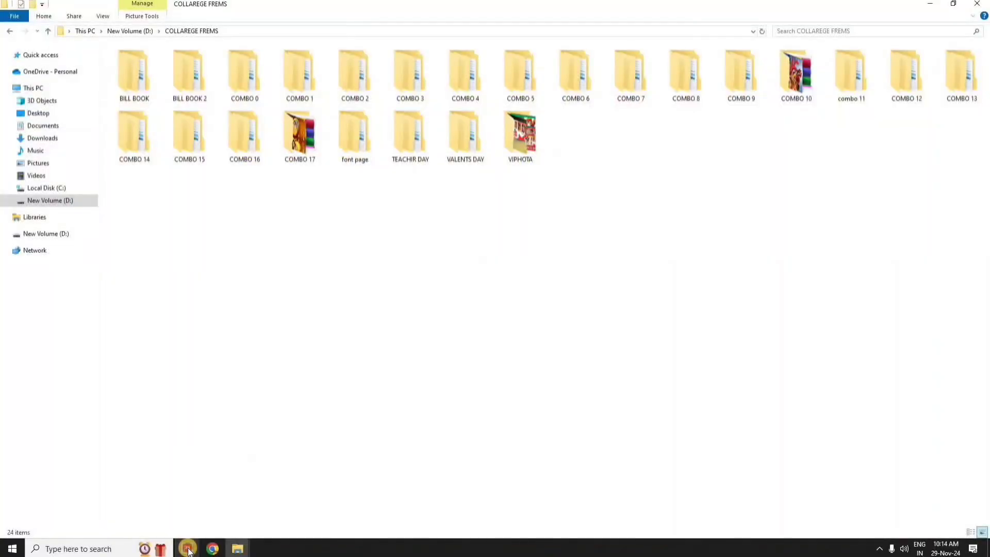
{"action": "left_click", "coordinate": [189, 549]}
- Paste the yellow background above the green layer and enlarge it with Free Transform to cover the canvas
{"action": "key", "text": "ctrl+v"}
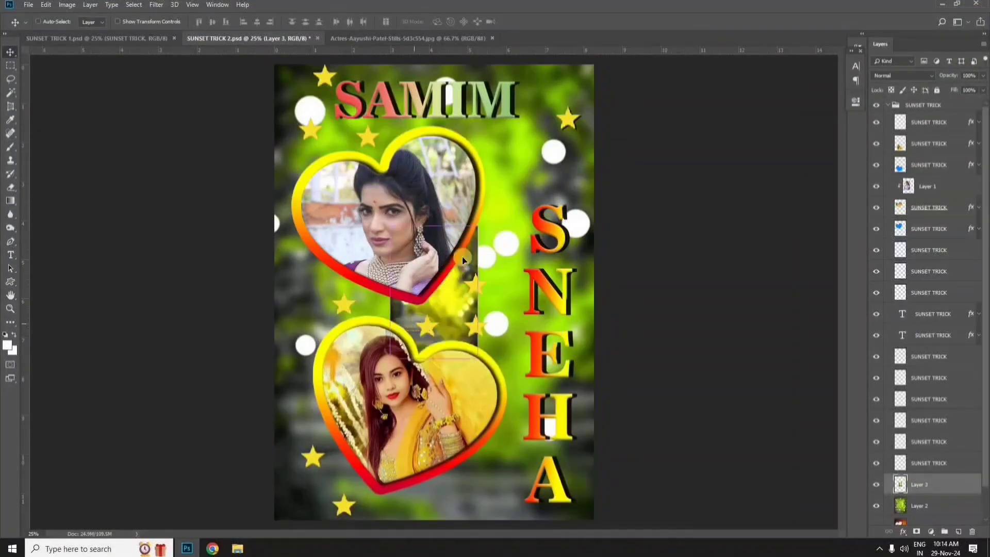
{"action": "key", "text": "ctrl+t"}
{"action": "left_click_drag", "start_coordinate": [481, 225], "coordinate": [665, 82]}
{"action": "key", "text": "Return"}
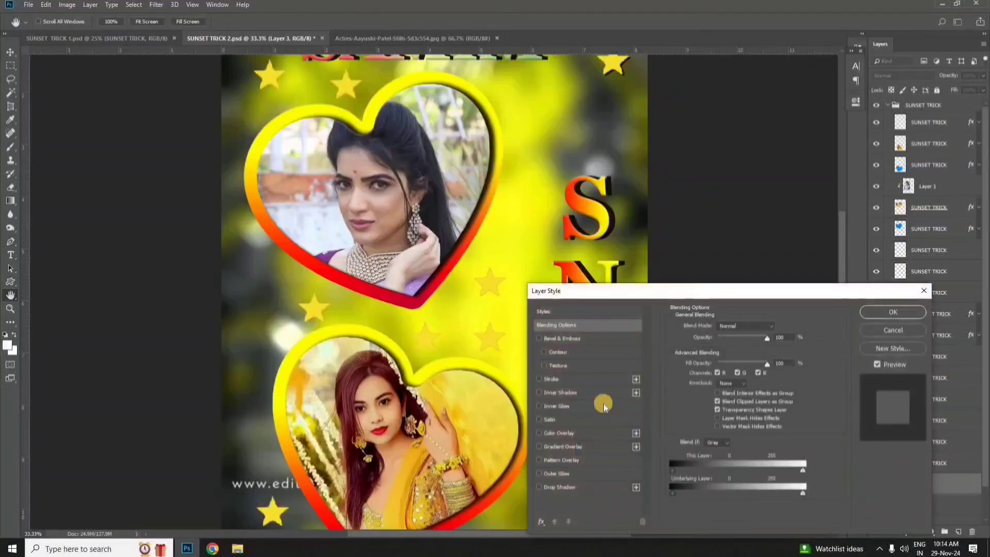
- Add a Gradient Overlay to the yellow background layer, trying the violet-orange and red-green presets and shifting the gradient upward on the canvas
{"action": "key", "text": "ctrl+minus"}
{"action": "left_click", "coordinate": [595, 447]}
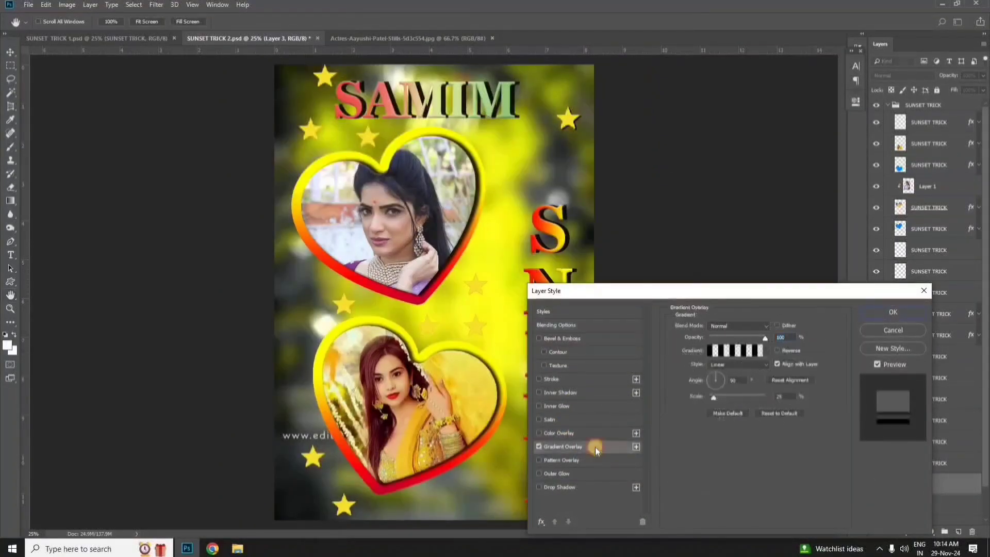
{"action": "left_click", "coordinate": [767, 351]}
{"action": "left_click", "coordinate": [733, 375]}
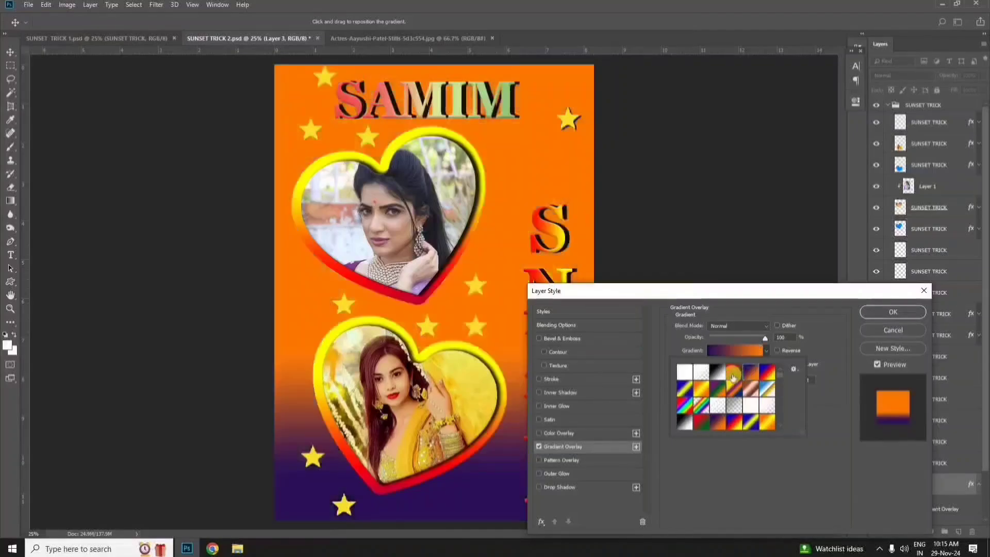
{"action": "left_click", "coordinate": [701, 421]}
{"action": "left_click_drag", "start_coordinate": [498, 446], "coordinate": [499, 287]}
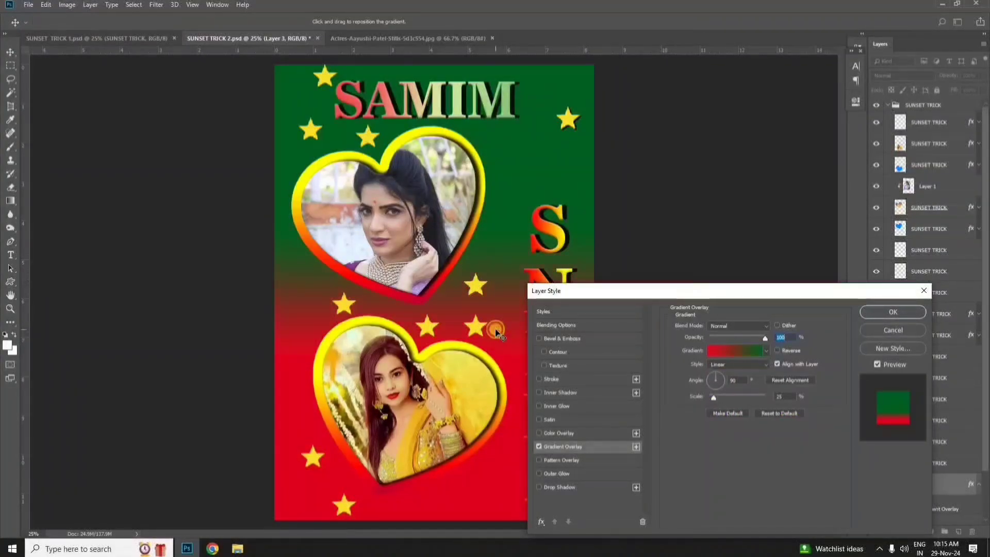
- Try several rainbow and multicolour presets for the Gradient Overlay and apply the blue-yellow-blue gradient
{"action": "left_click", "coordinate": [767, 351]}
{"action": "left_click", "coordinate": [684, 387]}
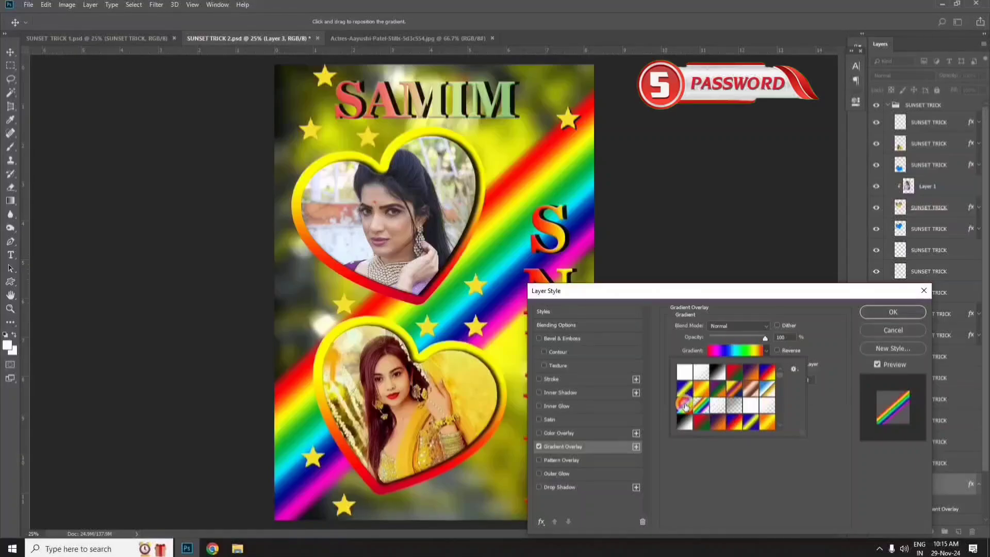
{"action": "left_click", "coordinate": [690, 410]}
{"action": "scroll", "coordinate": [691, 410], "scroll_direction": "down", "scroll_amount": 2}
{"action": "left_click", "coordinate": [734, 411]}
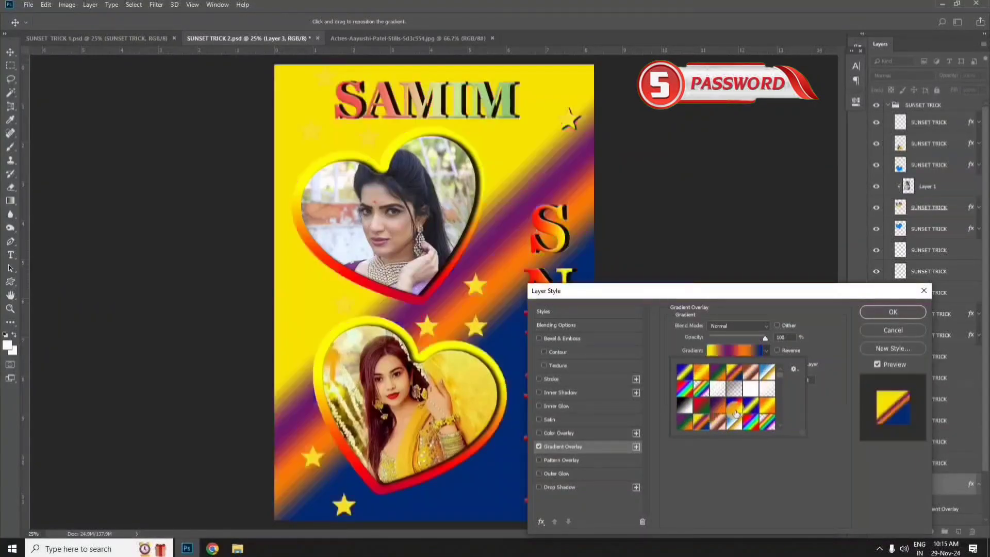
{"action": "left_click", "coordinate": [751, 406]}
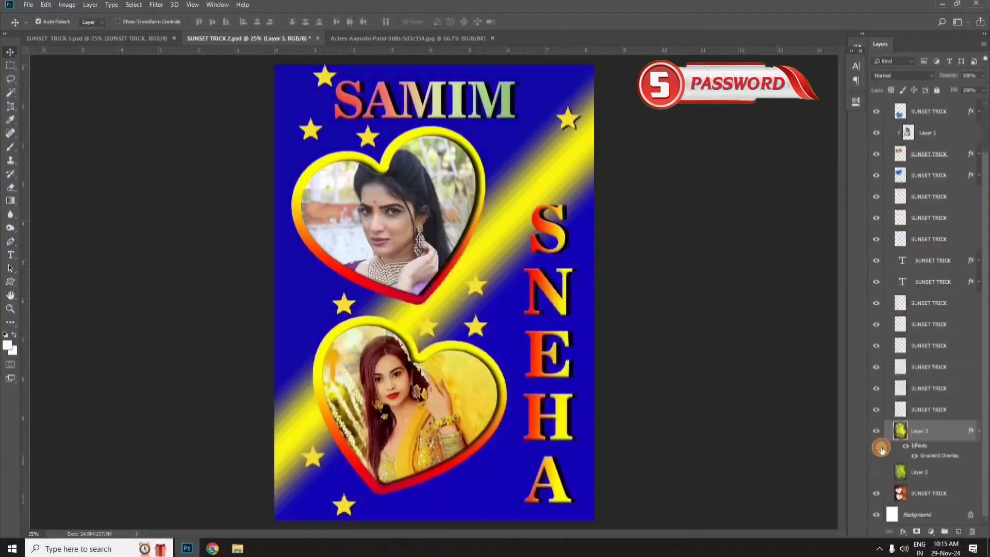
- Hide the gradient background layer to reveal the wooden background, and collapse its effects list and the SUNSET TRICK group
{"action": "left_click", "coordinate": [876, 430]}
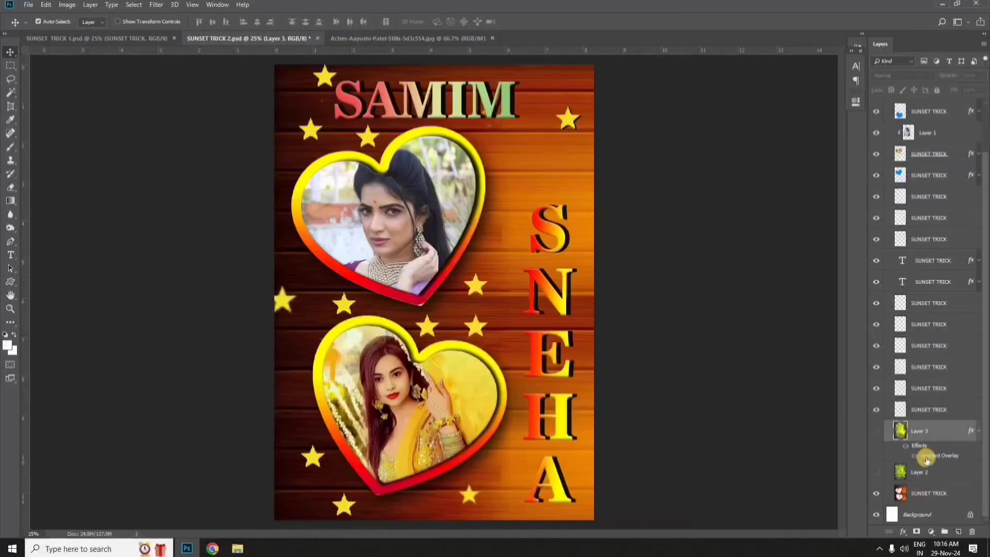
{"action": "left_click", "coordinate": [977, 433]}
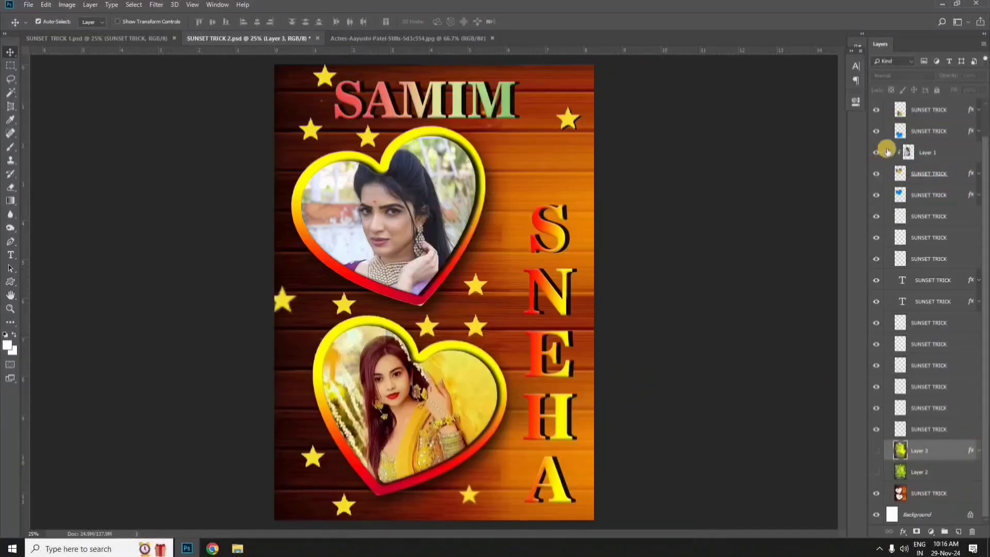
{"action": "scroll", "coordinate": [891, 149], "scroll_direction": "up", "scroll_amount": 2}
{"action": "left_click", "coordinate": [888, 106]}
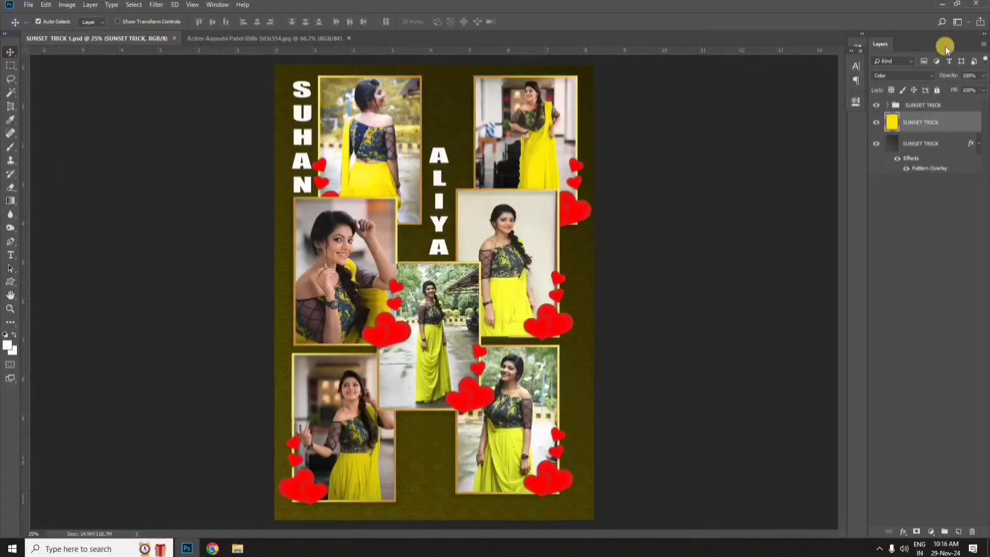
- In SUNSET TRICK 1.psd, select the upper-left photo's layer and open Actres-Aayushi-Patel-Stills-3b4a74e.jpg from the SUNSET TRICK 1 (5) folder
{"action": "left_click", "coordinate": [888, 105]}
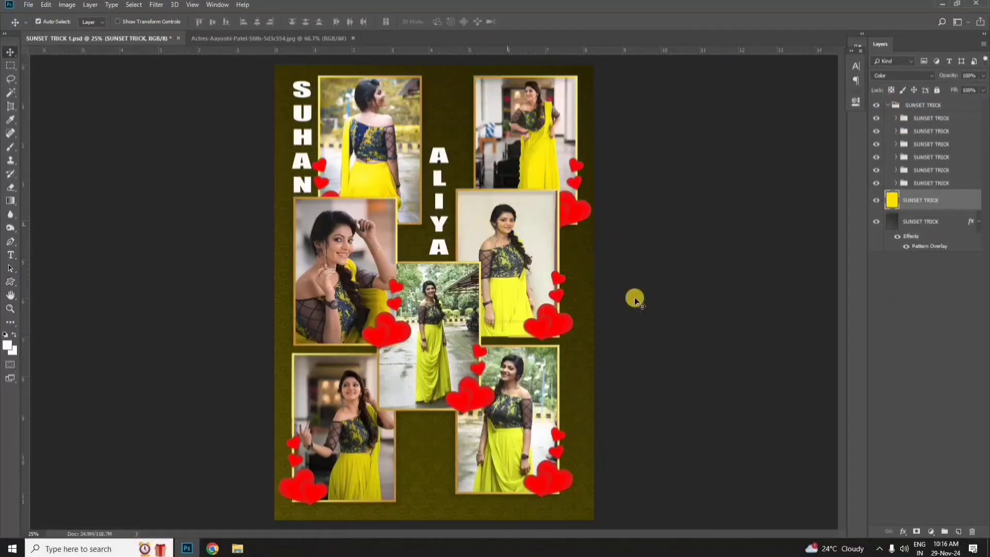
{"action": "left_click", "coordinate": [370, 125]}
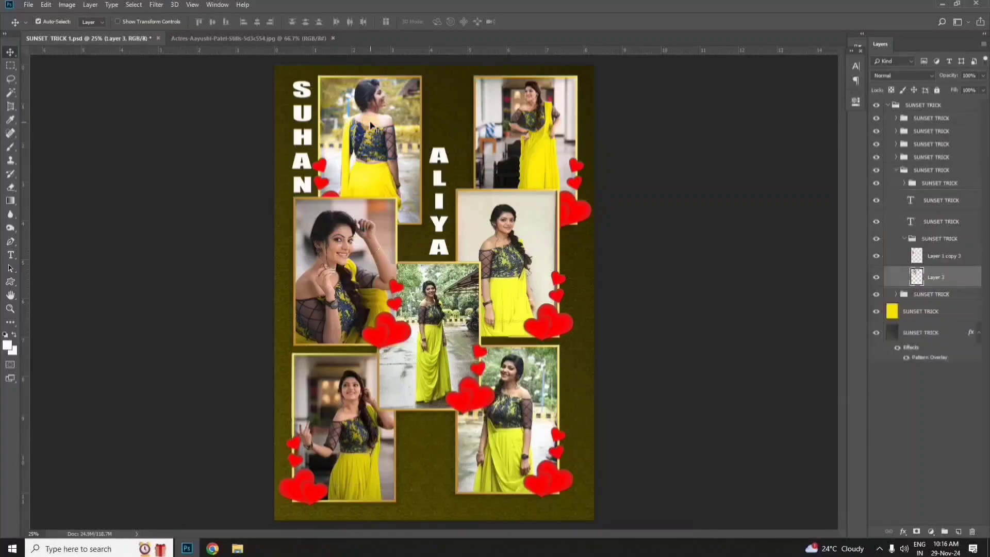
{"action": "left_click", "coordinate": [26, 7]}
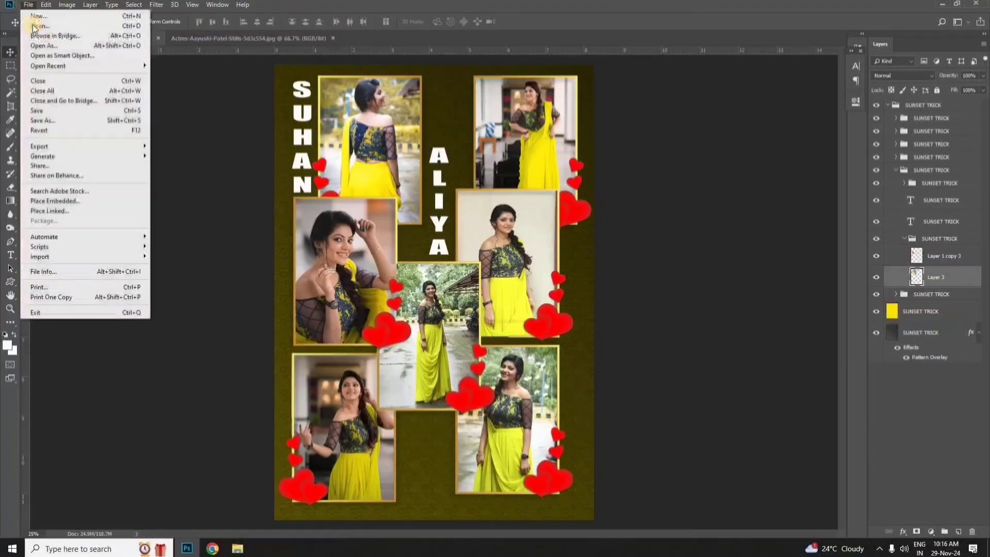
{"action": "left_click", "coordinate": [38, 23]}
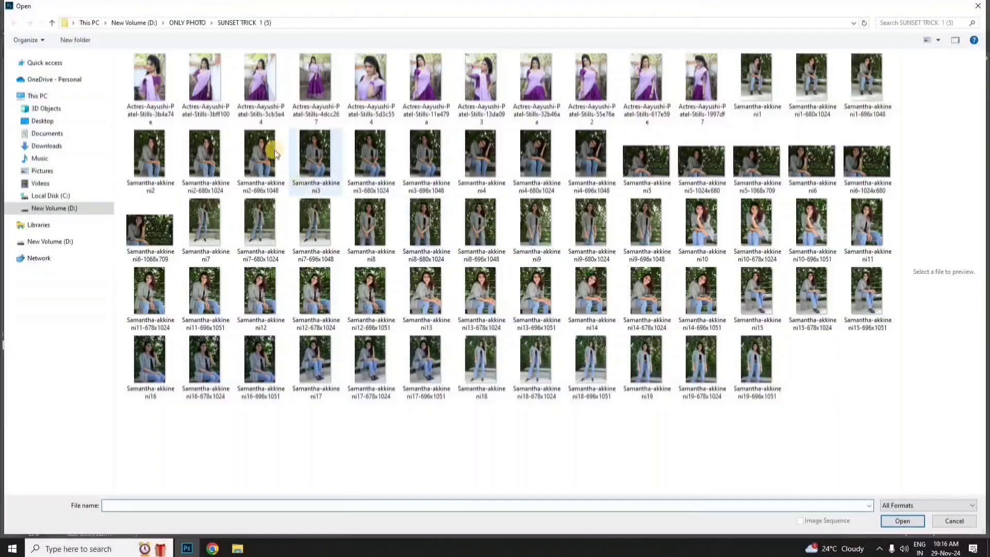
{"action": "double_click", "coordinate": [157, 75]}
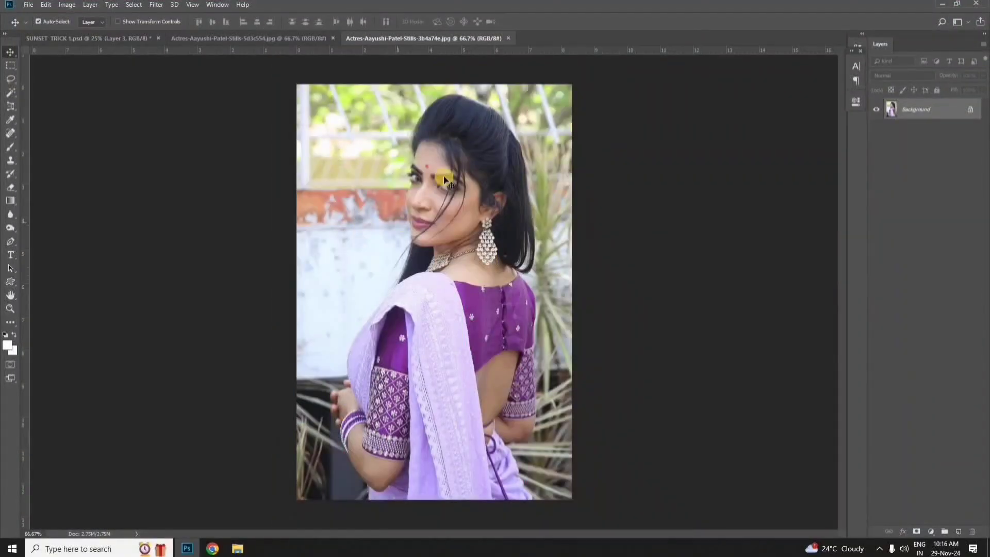
- Bring the opened portrait into SUNSET TRICK 1.psd over the upper-left photo and clip it to the photo layer beneath
{"action": "left_click_drag", "start_coordinate": [444, 179], "coordinate": [373, 145]}
{"action": "right_click", "coordinate": [961, 281]}
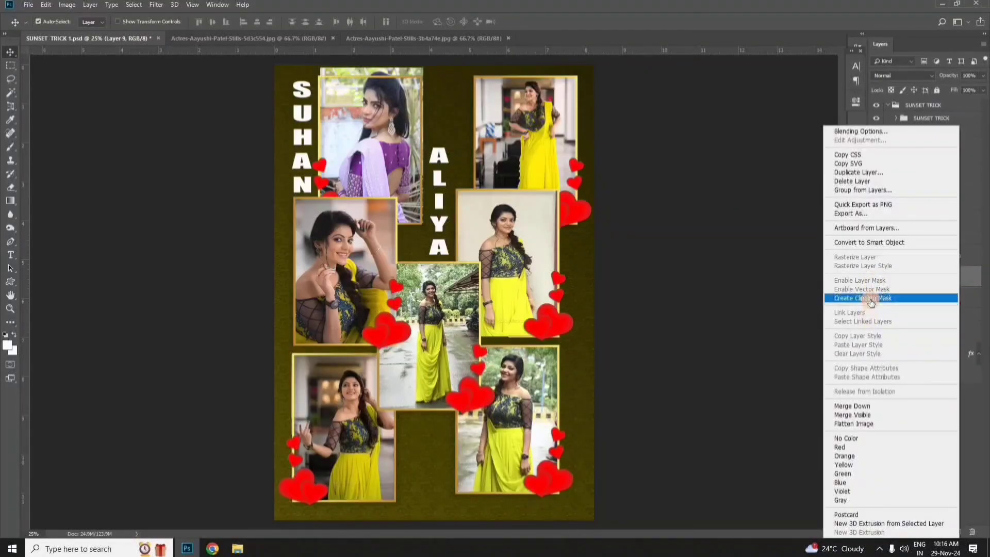
{"action": "left_click", "coordinate": [870, 299]}
- Reposition the clipped portrait with Free Transform so it sits inside the upper-left frame
{"action": "key", "text": "ctrl+t"}
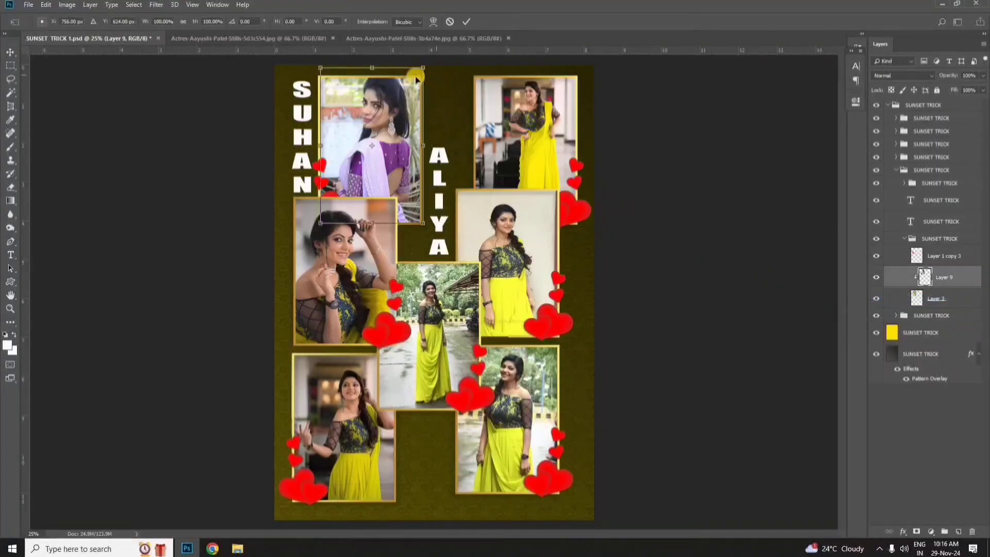
{"action": "left_click_drag", "start_coordinate": [404, 87], "coordinate": [403, 92]}
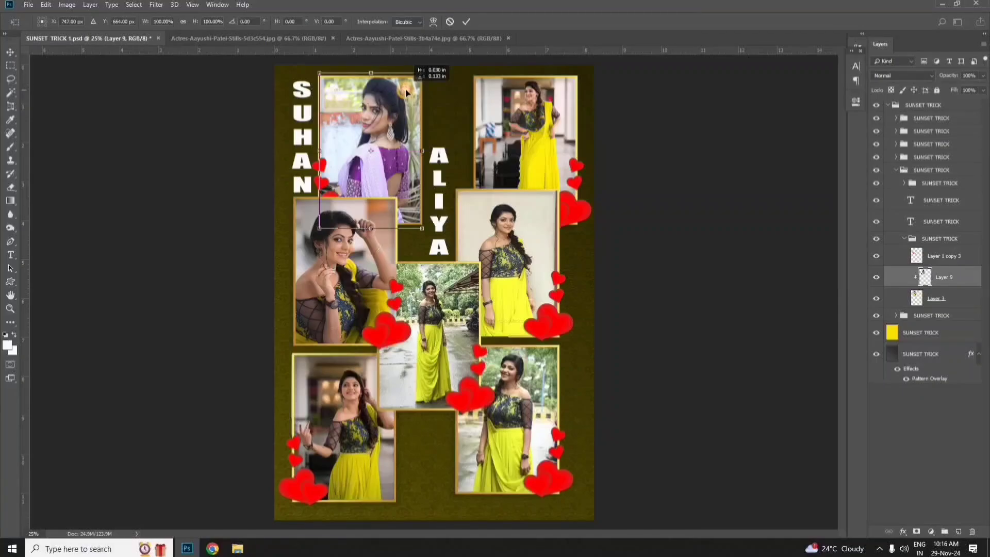
{"action": "key", "text": "Return"}
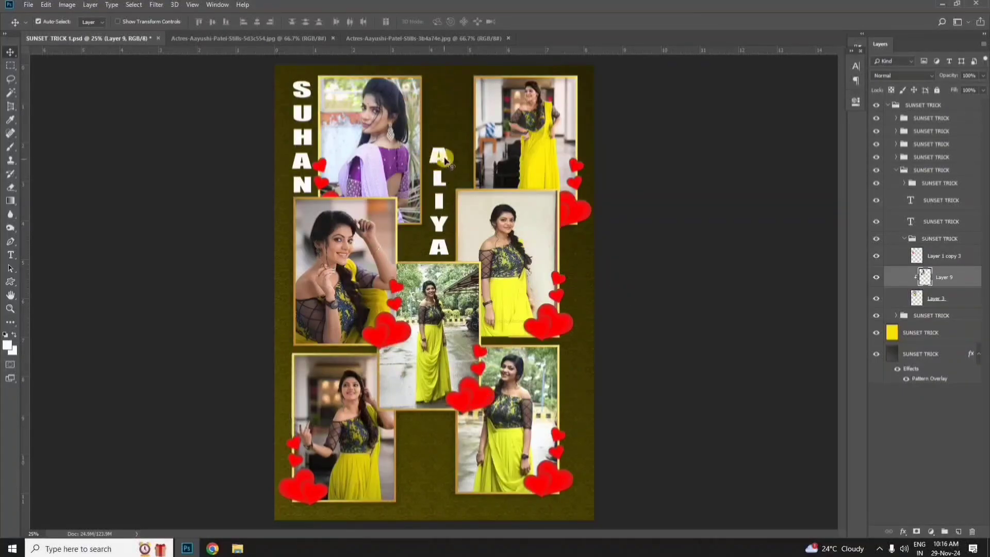
- Move the second vertical name into the gap between the two lowest photos, and toggle the yellow colour layer off and on
{"action": "left_click_drag", "start_coordinate": [445, 160], "coordinate": [457, 93]}
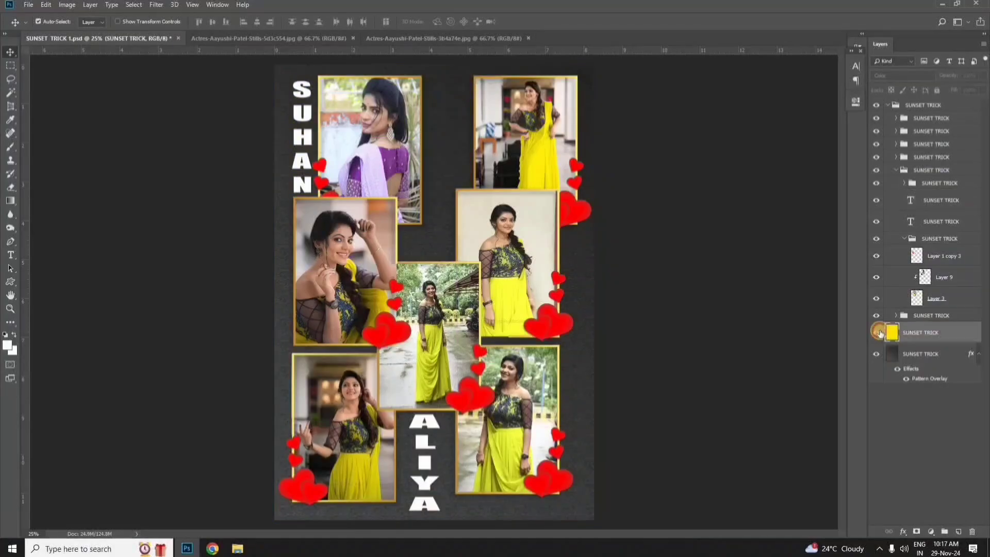
{"action": "left_click", "coordinate": [879, 333]}
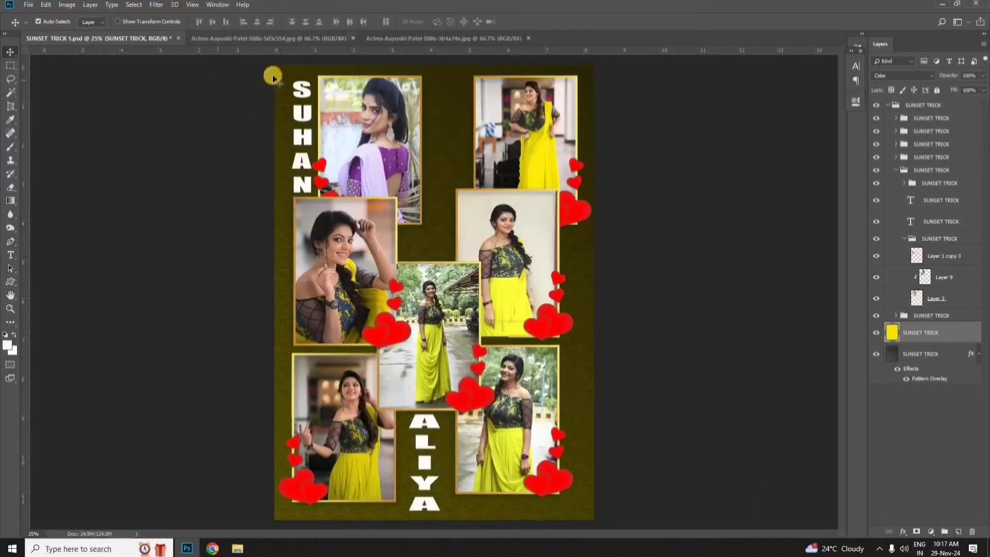
- Switch to Chrome and open the Pngtree night bokeh background from the "editing background" image results
{"action": "left_click", "coordinate": [213, 550]}
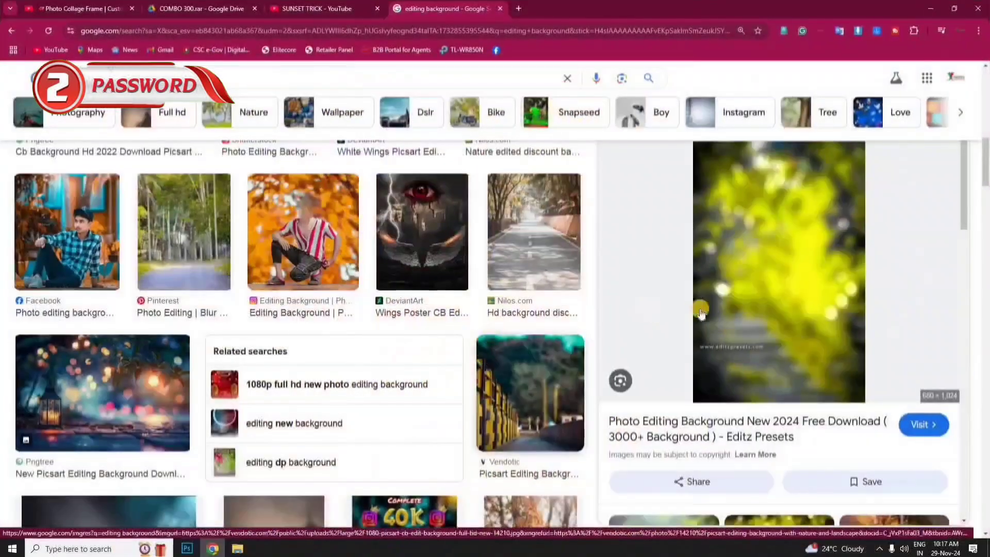
{"action": "right_click", "coordinate": [736, 294]}
{"action": "left_click", "coordinate": [61, 400]}
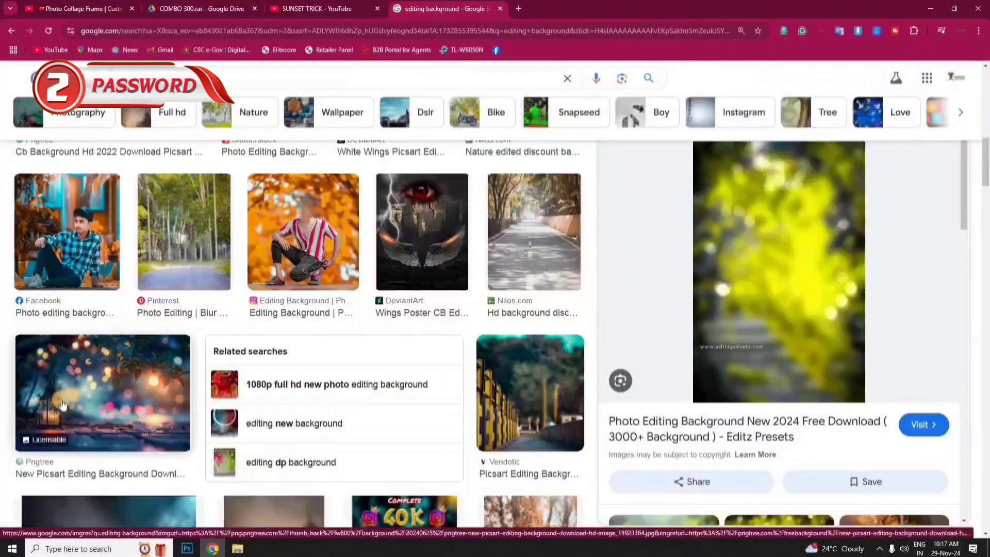